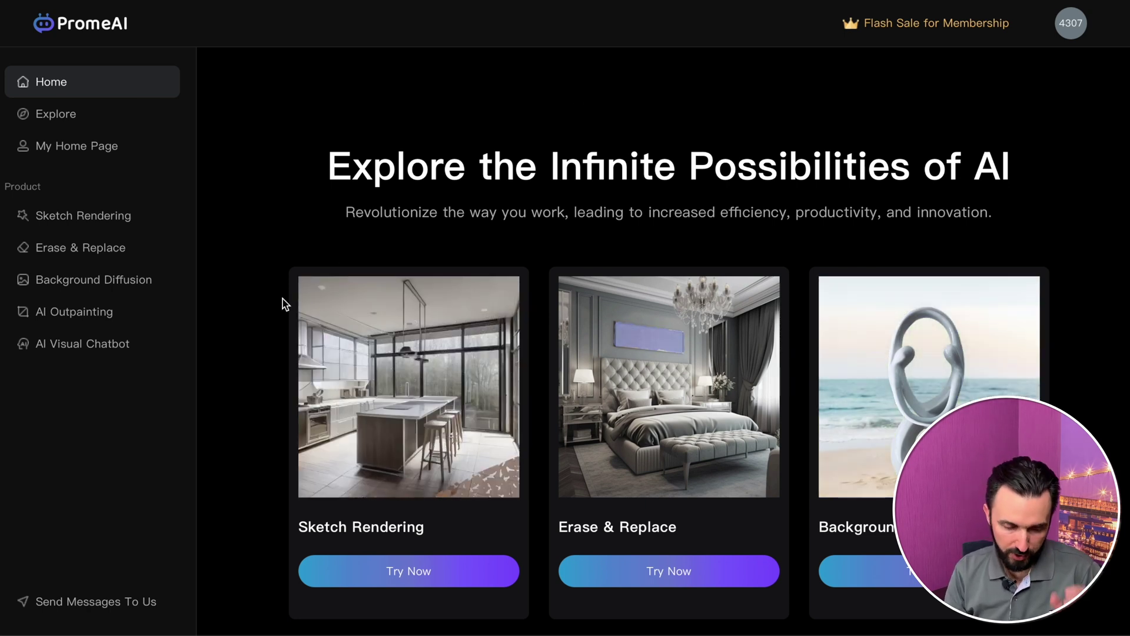
scroll(283, 303, "down", 2)
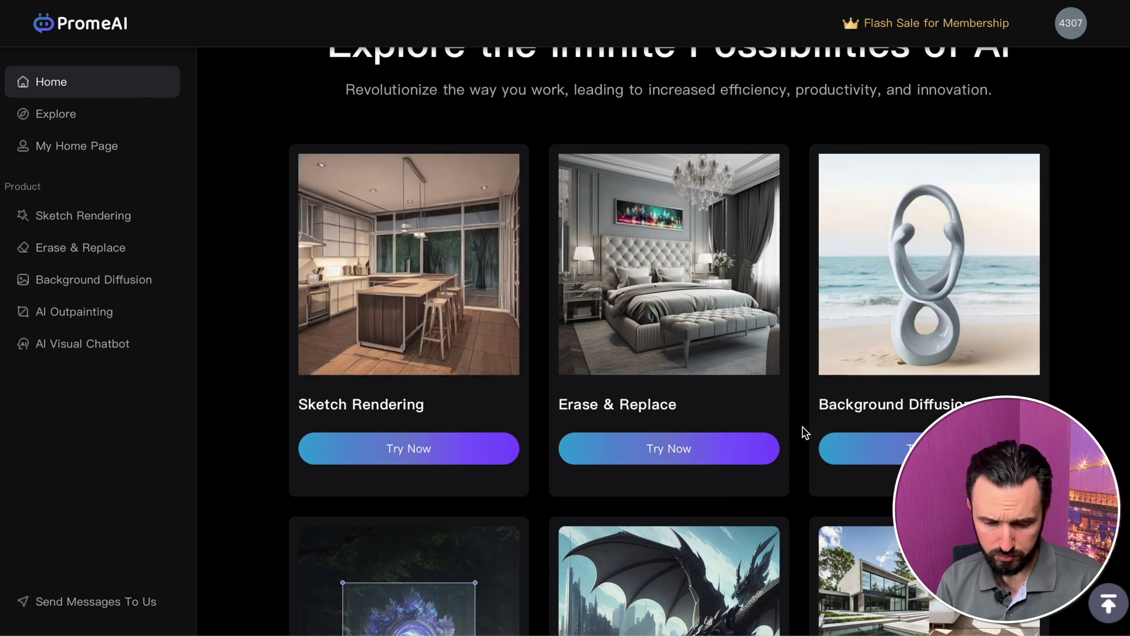
scroll(802, 433, "down", 5)
scroll(802, 433, "down", 2)
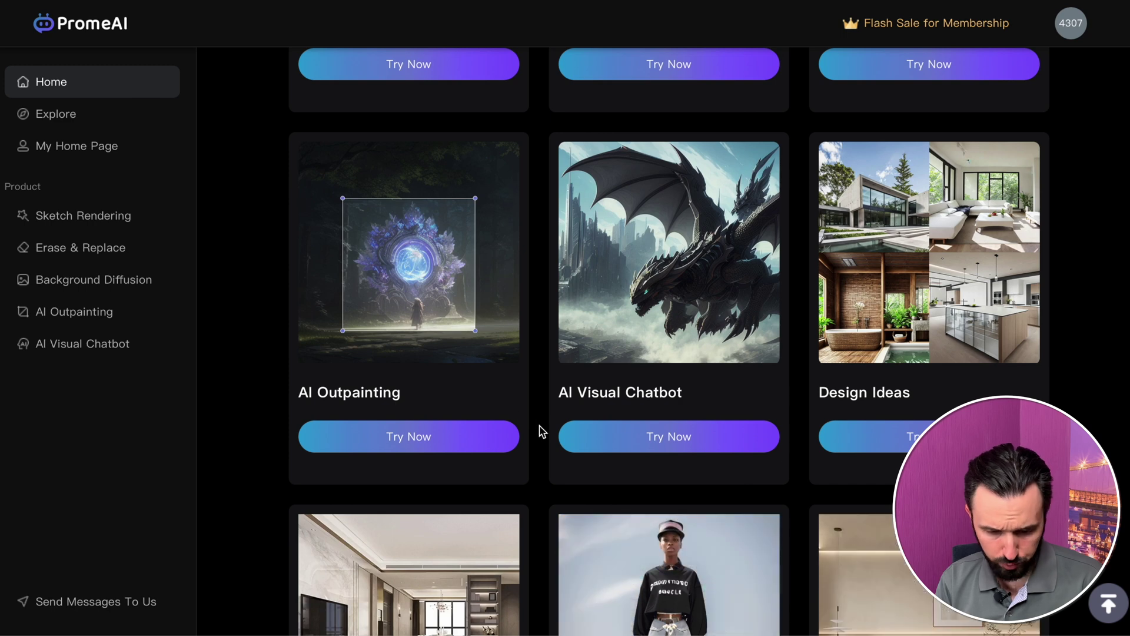
scroll(539, 424, "down", 10)
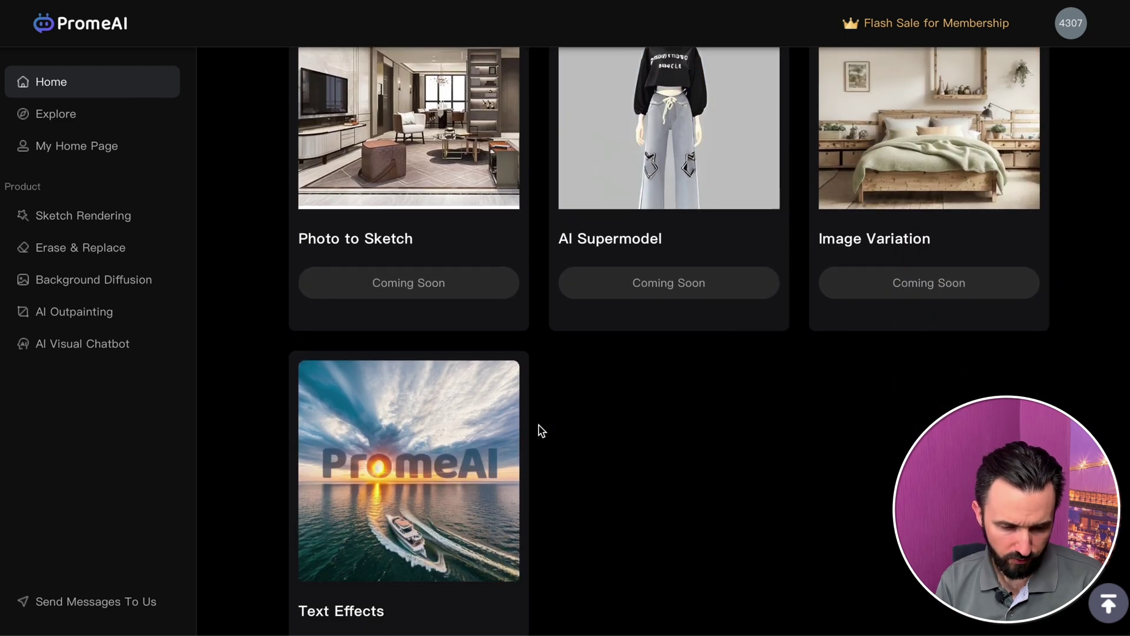
scroll(539, 427, "up", 12)
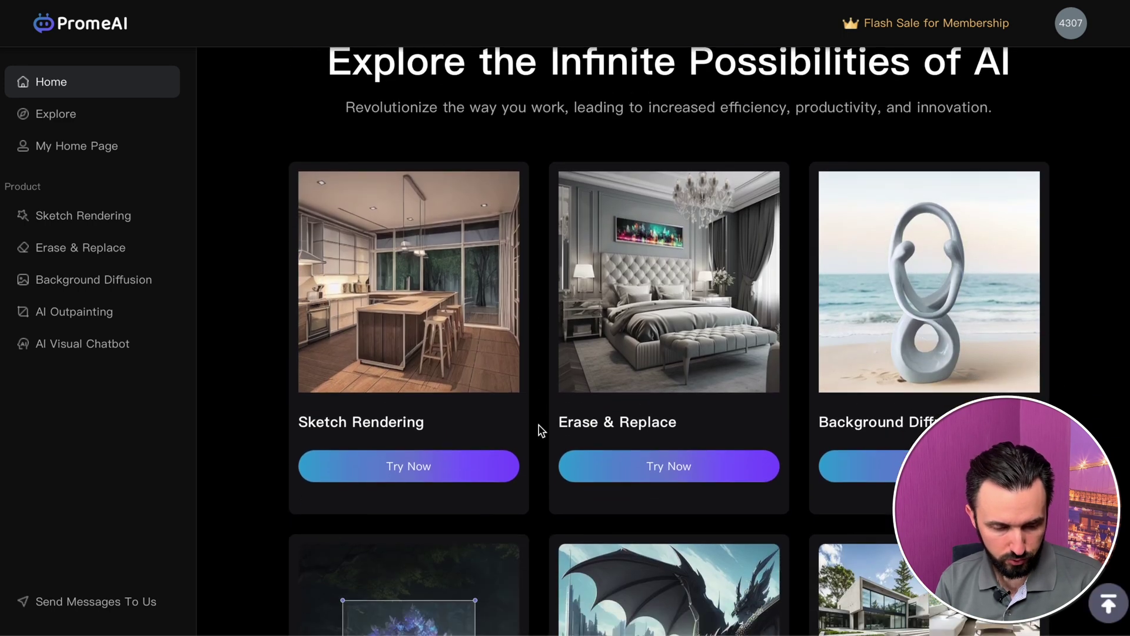
Load the lined-paper standing-man sketch in Sketch Rendering and enlarge the first cartoon rendering
left_click(463, 465)
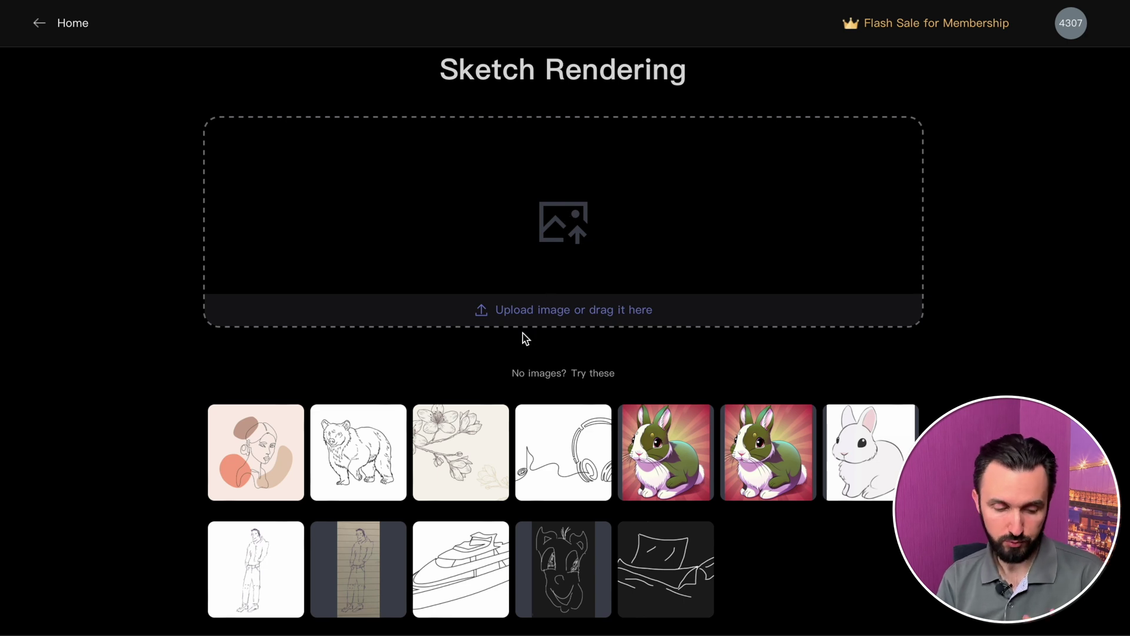
left_click(356, 578)
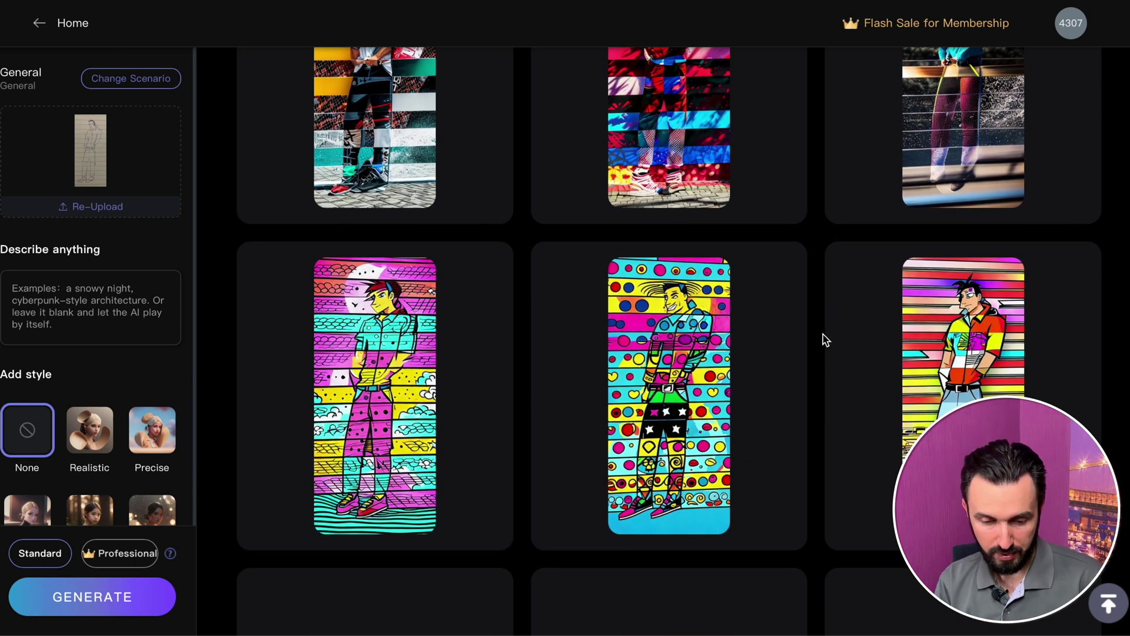
scroll(290, 222, "down", 1)
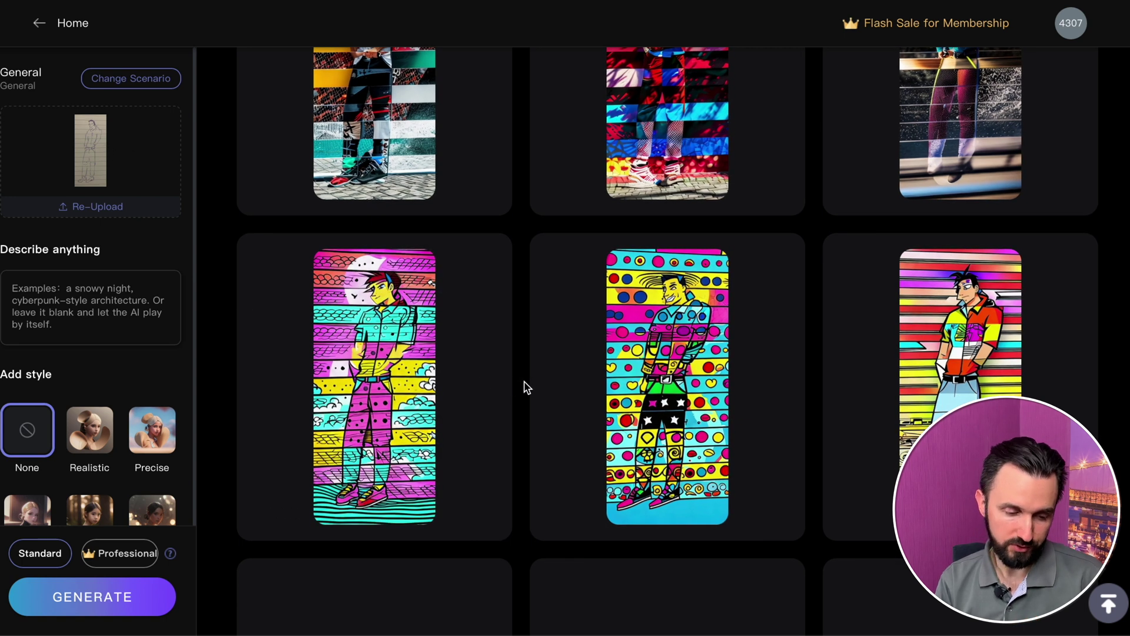
left_click(411, 348)
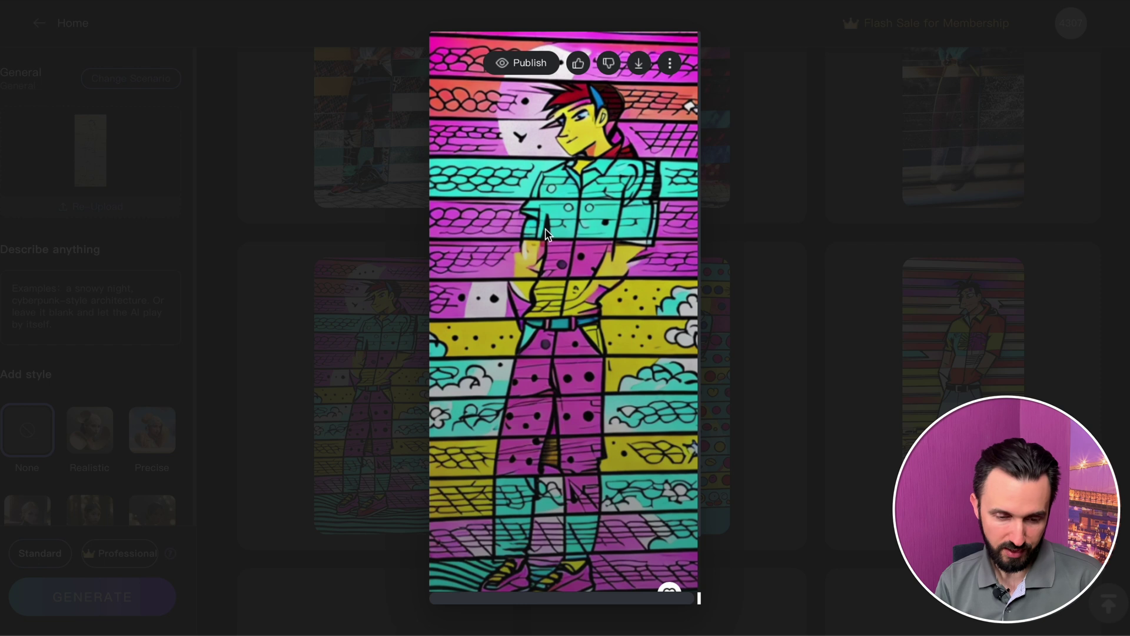
Enlarge and close another cartoon rendering, then browse the results grid
left_click(791, 284)
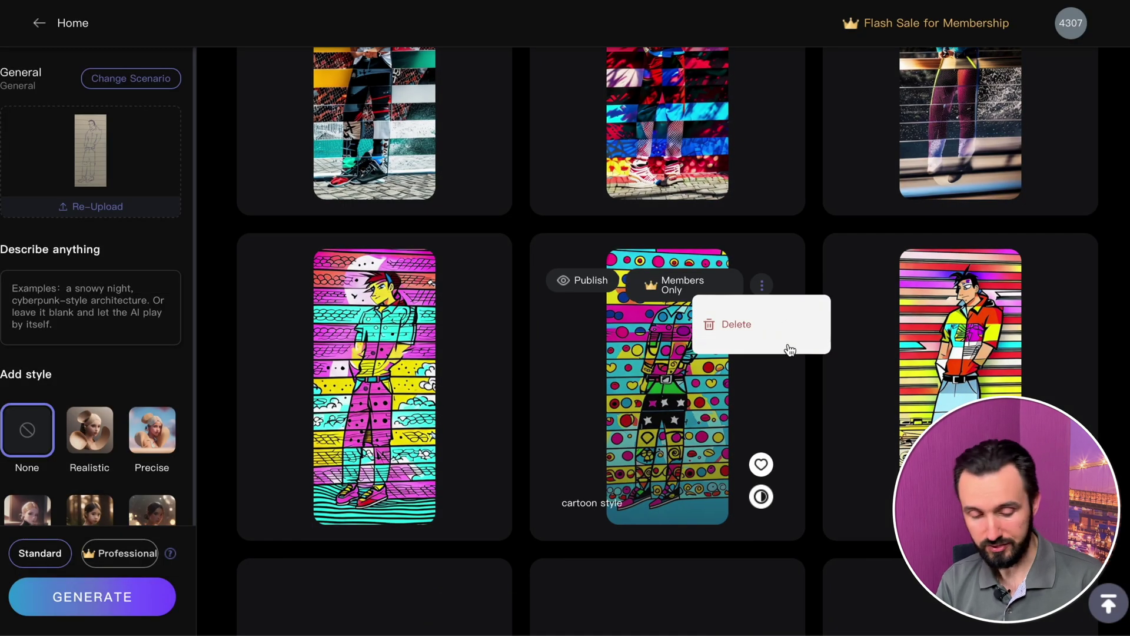
left_click(941, 397)
left_click(827, 366)
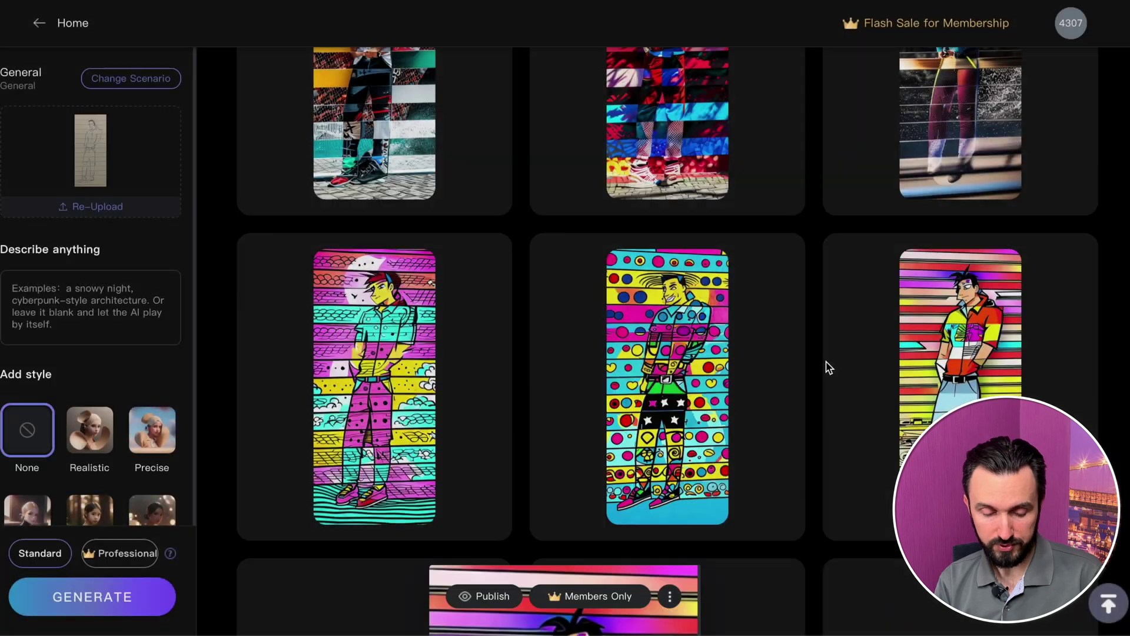
scroll(812, 307, "up", 5)
scroll(814, 308, "down", 3)
scroll(814, 308, "up", 1)
scroll(813, 308, "down", 2)
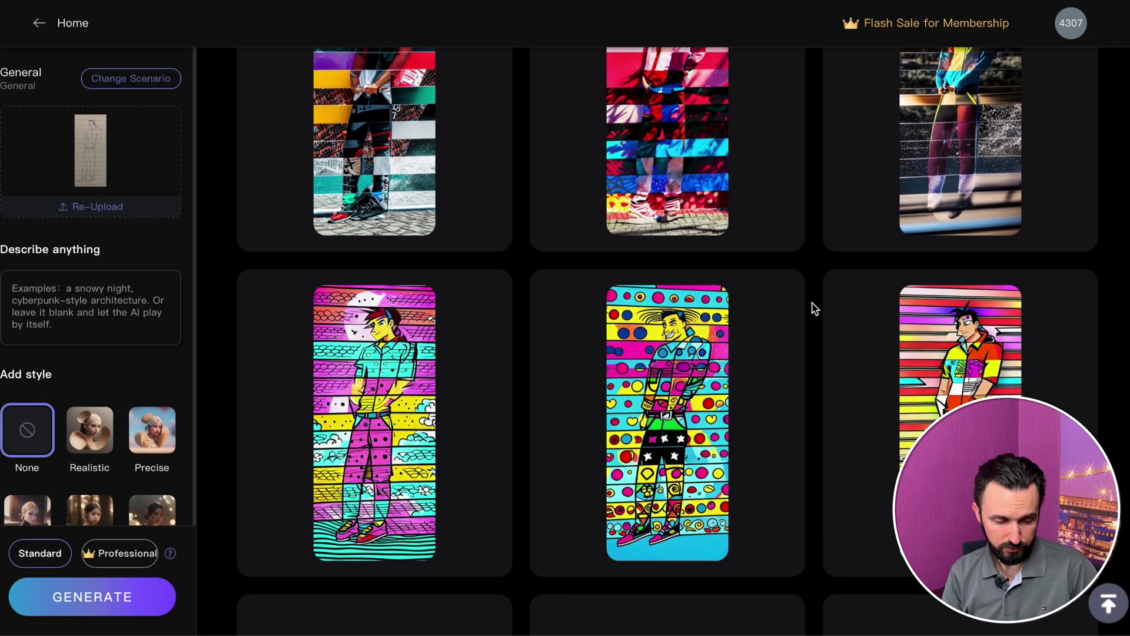
scroll(142, 268, "down", 1)
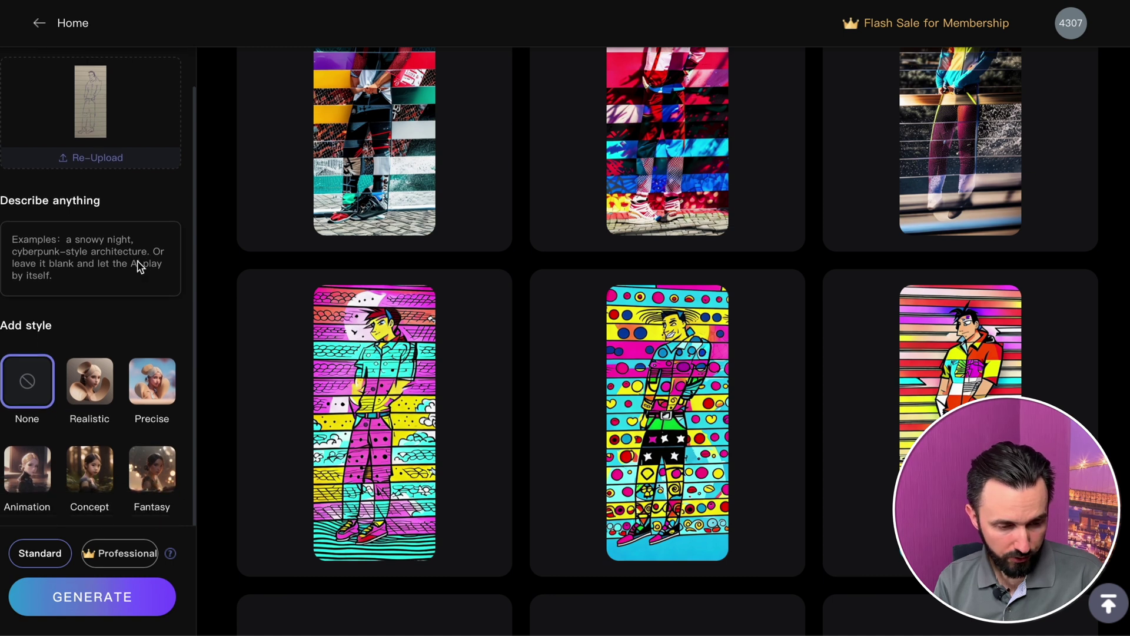
Try the Animation style, revert to None, and generate fresh renderings of the sketch
mouse_move(375, 432)
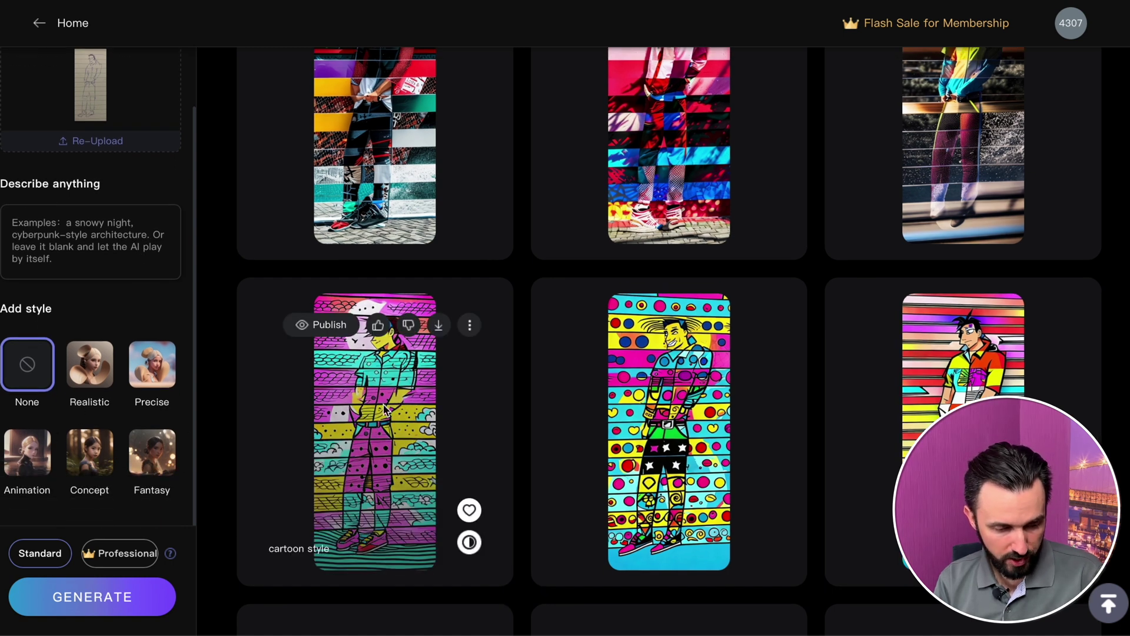
left_click(35, 462)
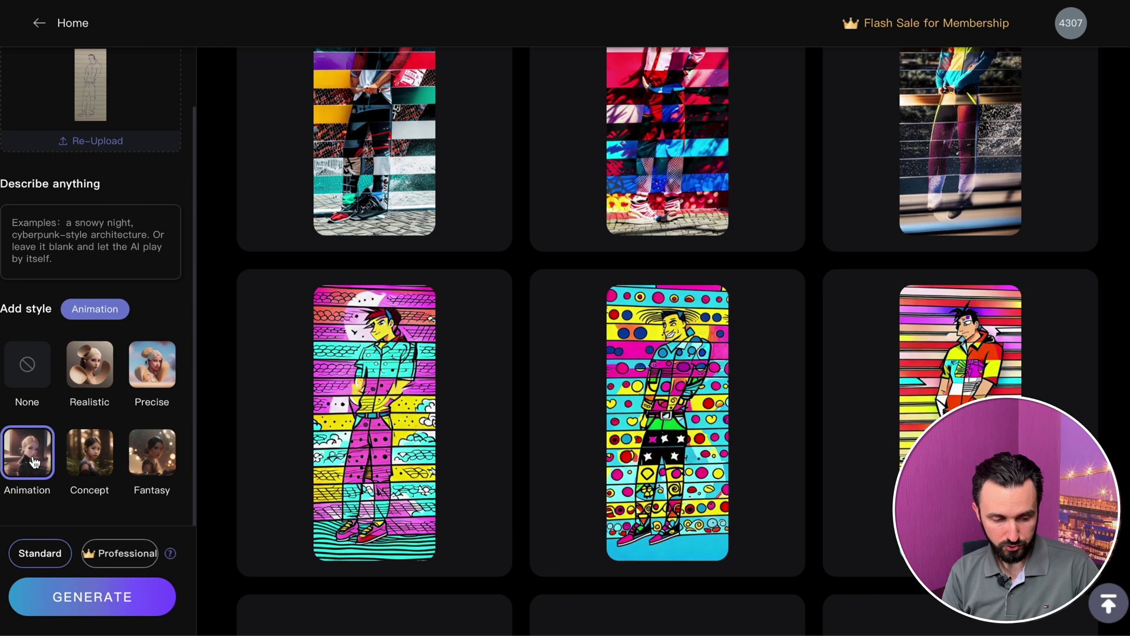
scroll(124, 323, "up", 1)
scroll(365, 223, "up", 3)
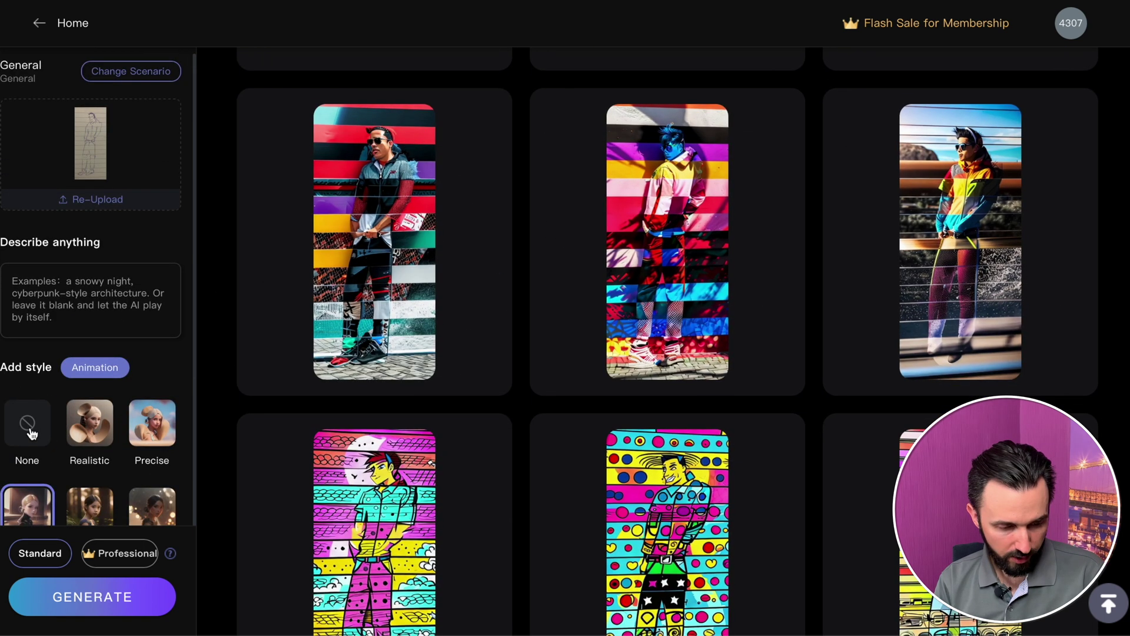
left_click(32, 434)
left_click(85, 606)
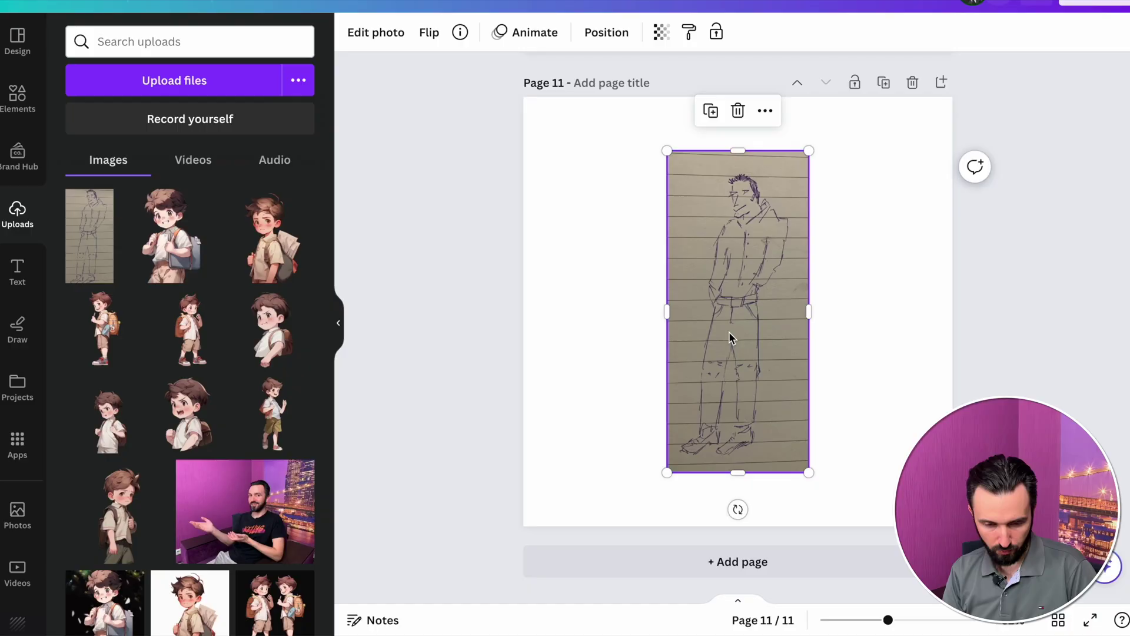
Move the sketch to Page 11's top-left, stretch it to the page height, and centre it
left_click_drag(729, 332, 691, 276)
left_click_drag(775, 414, 853, 509)
left_click_drag(744, 391, 761, 391)
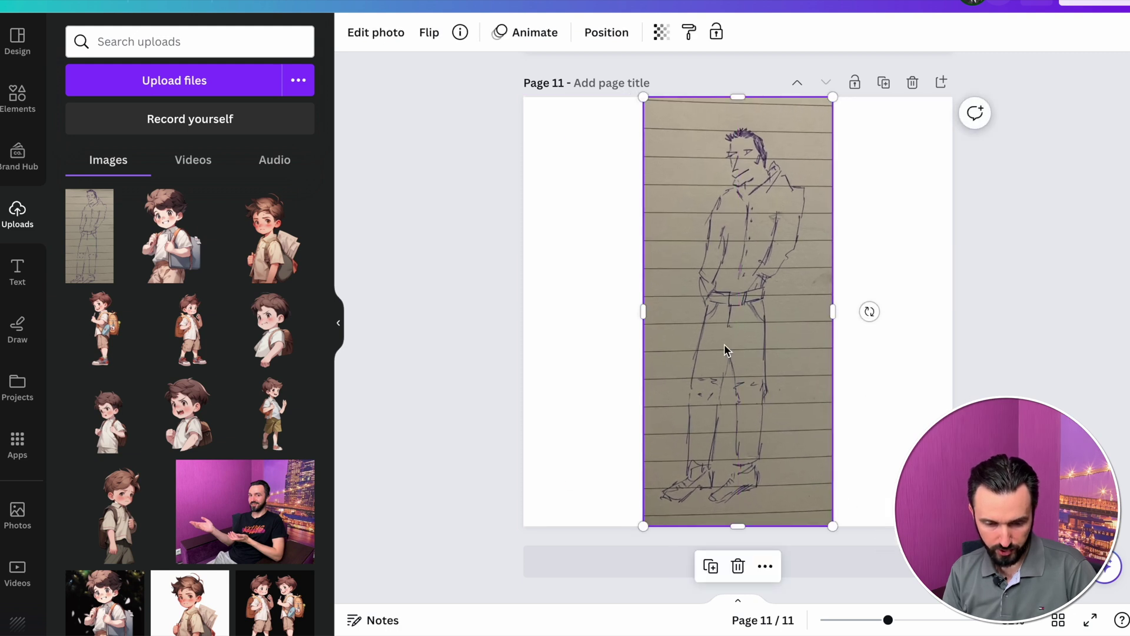
Remove the lined-paper background with BG Remover and erase leftovers using a smaller Erase brush
left_click(376, 33)
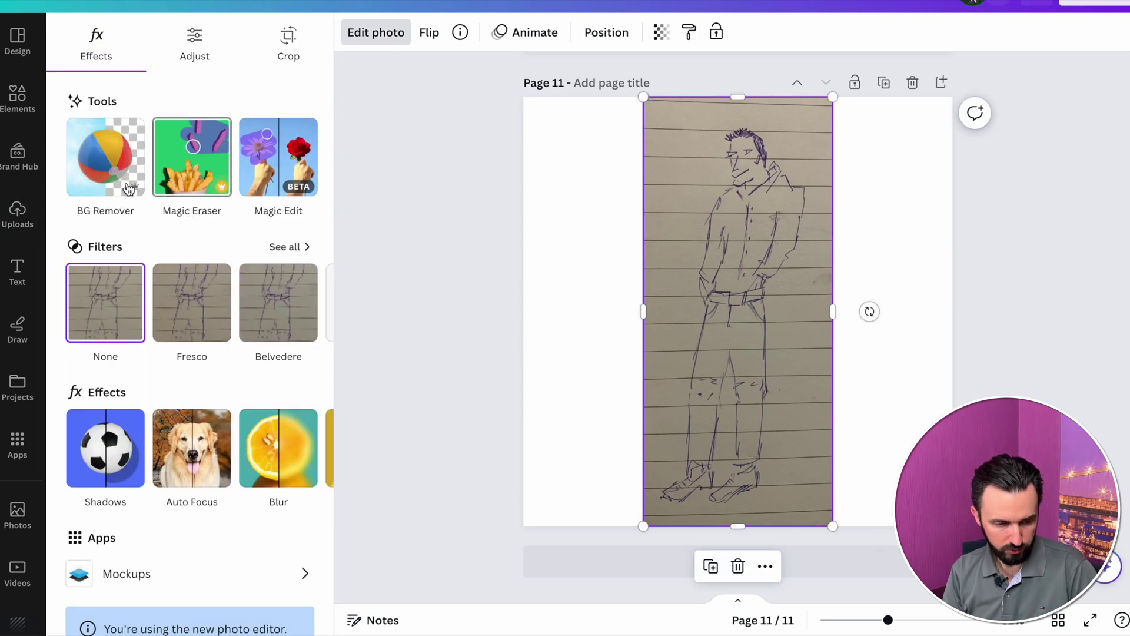
left_click(118, 181)
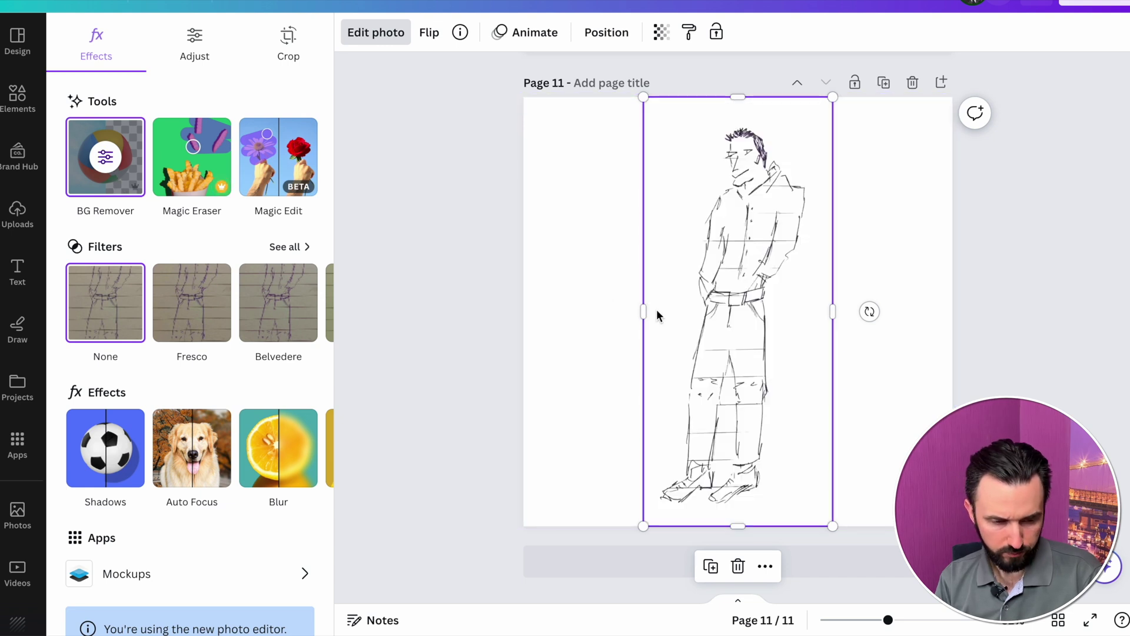
left_click(107, 166)
left_click_drag(115, 235, 86, 236)
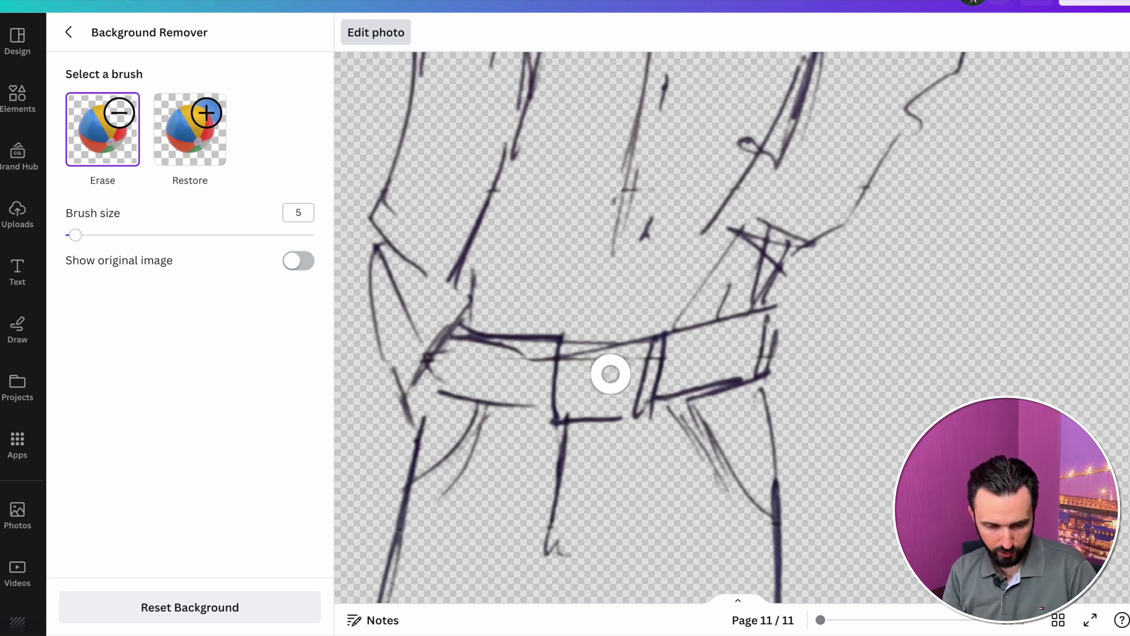
scroll(597, 492, "down", 5)
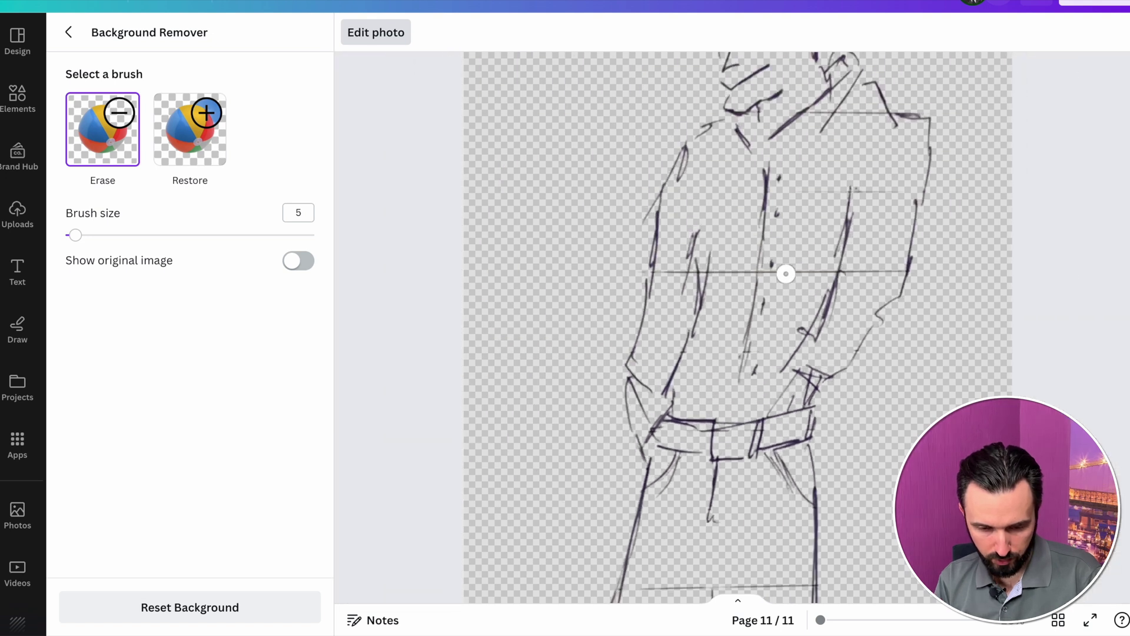
scroll(886, 276, "down", 5)
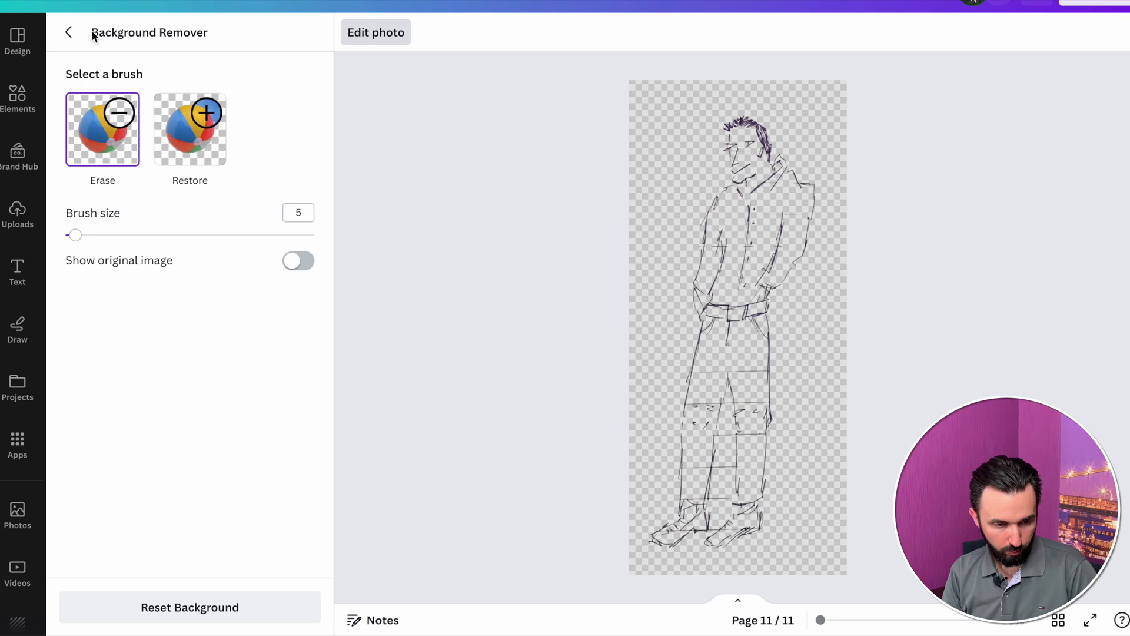
left_click(69, 33)
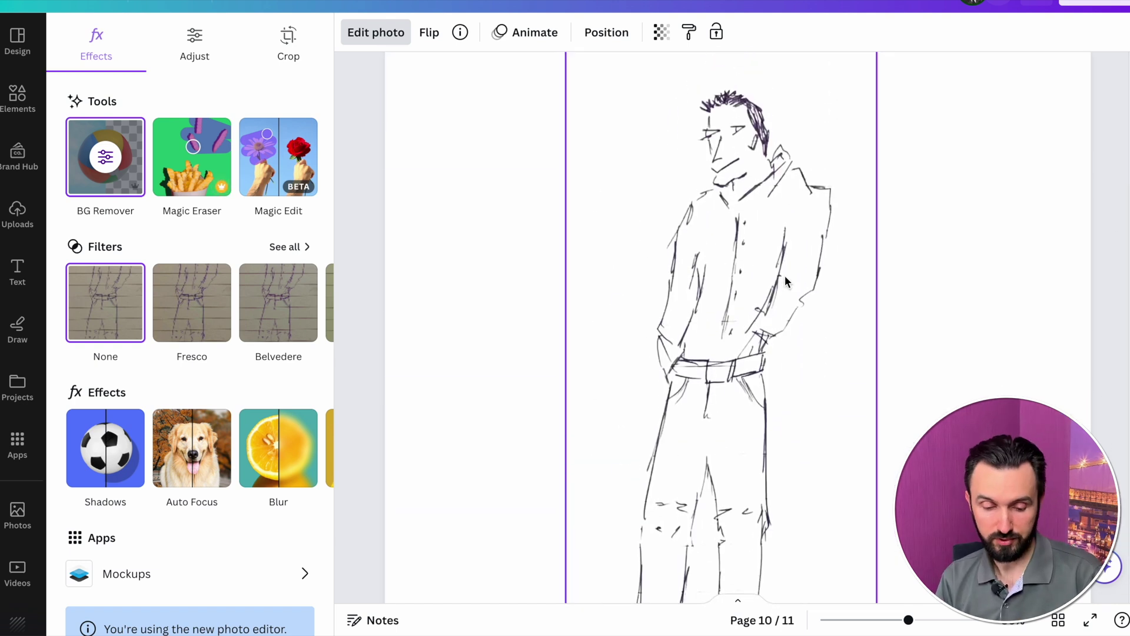
Set up a PNG download of page 10 only, then return to PromeAI's upload page
scroll(786, 282, "down", 3)
left_click_drag(908, 620, 895, 619)
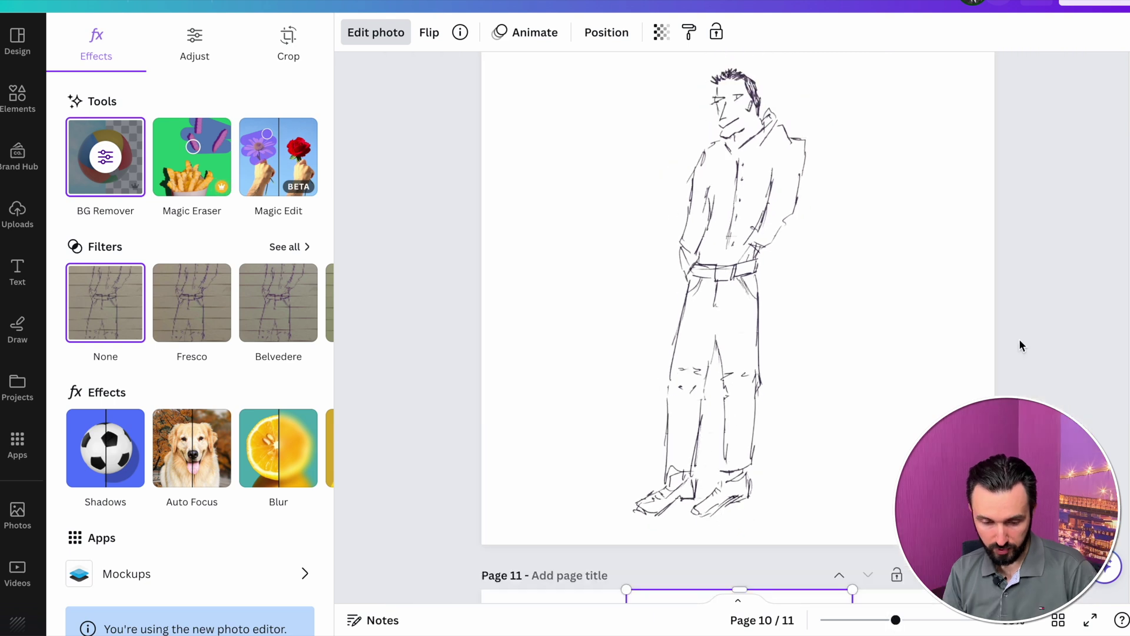
scroll(1020, 345, "up", 1)
left_click(1093, 8)
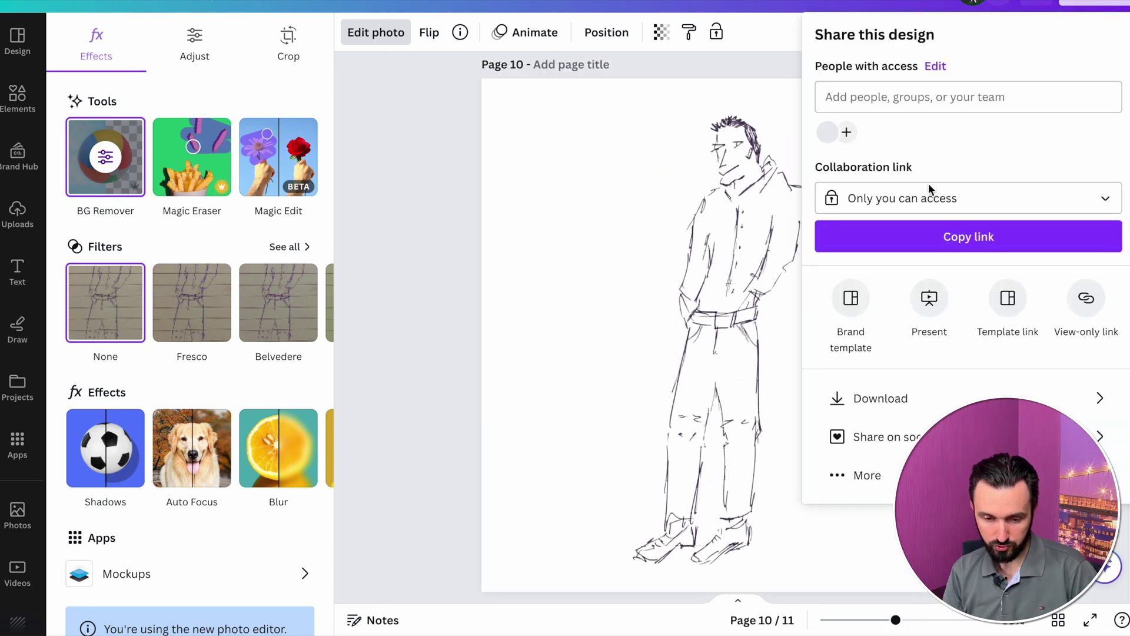
left_click(911, 397)
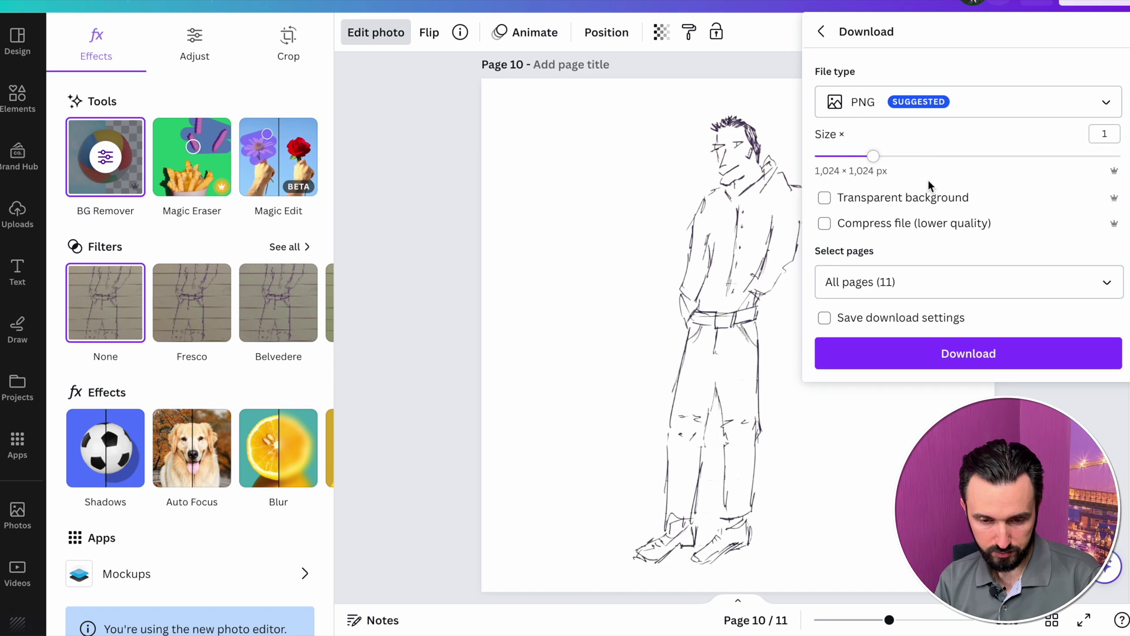
left_click(883, 282)
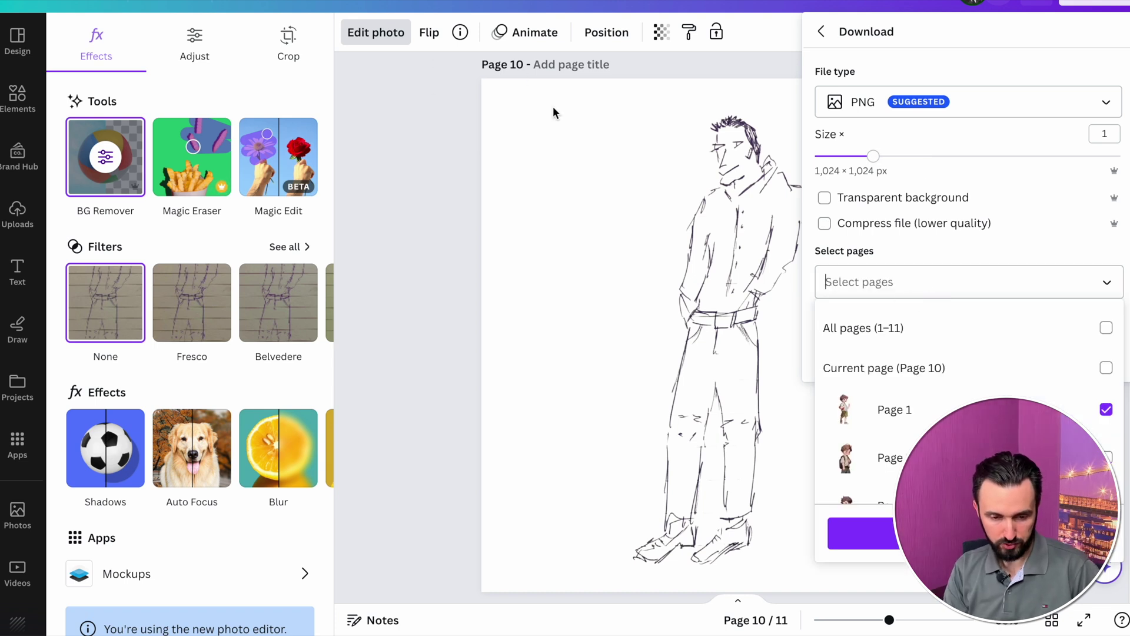
left_click(935, 282)
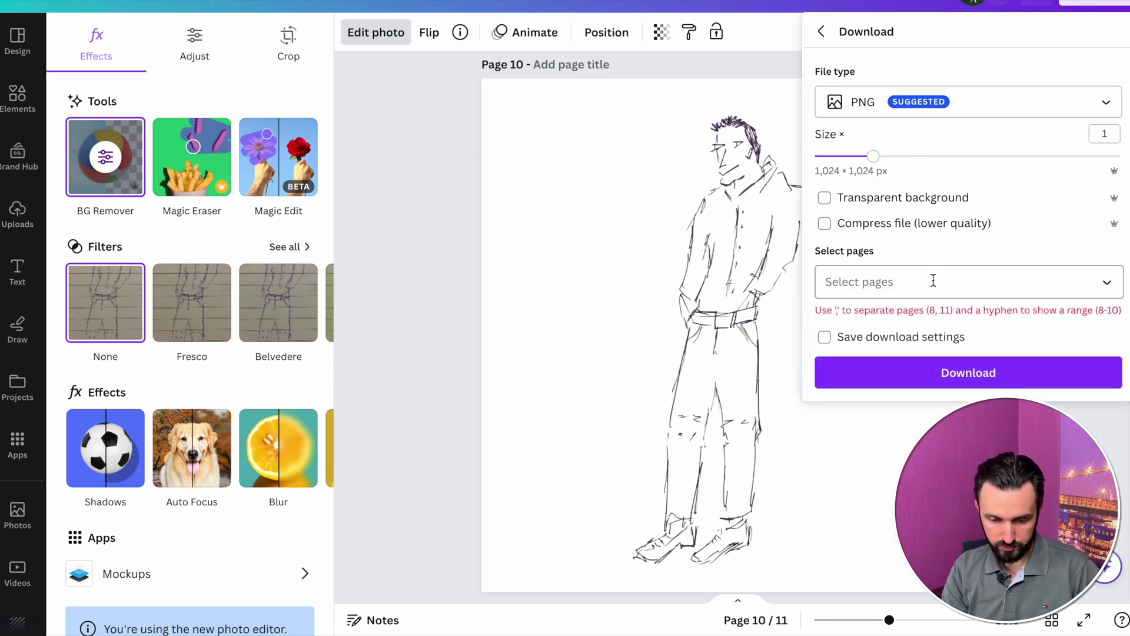
type("10")
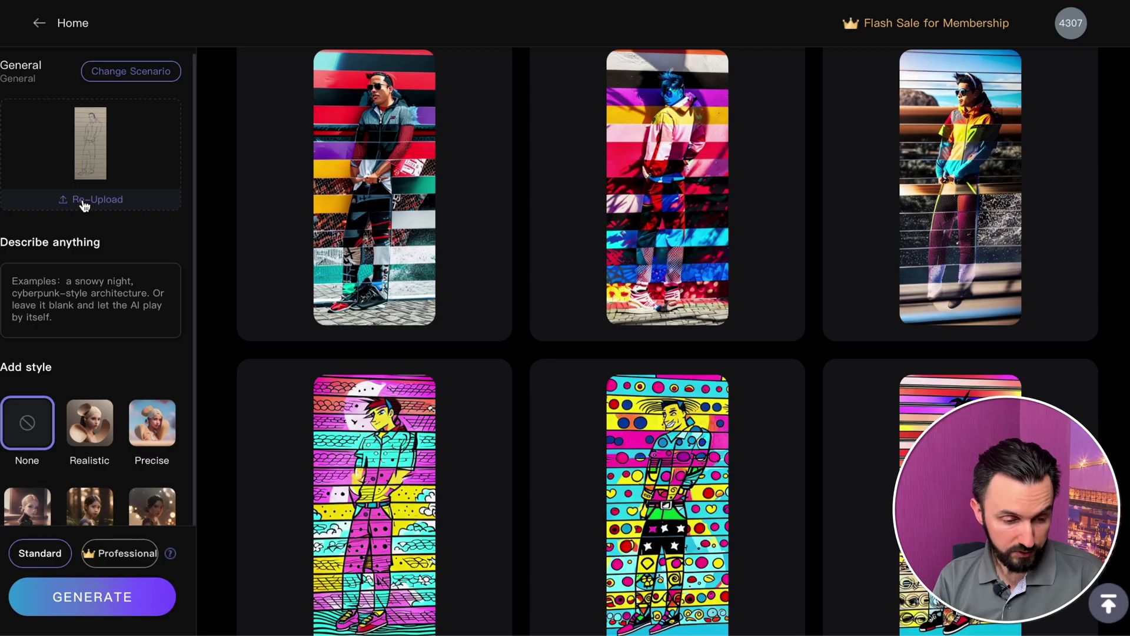
left_click(84, 201)
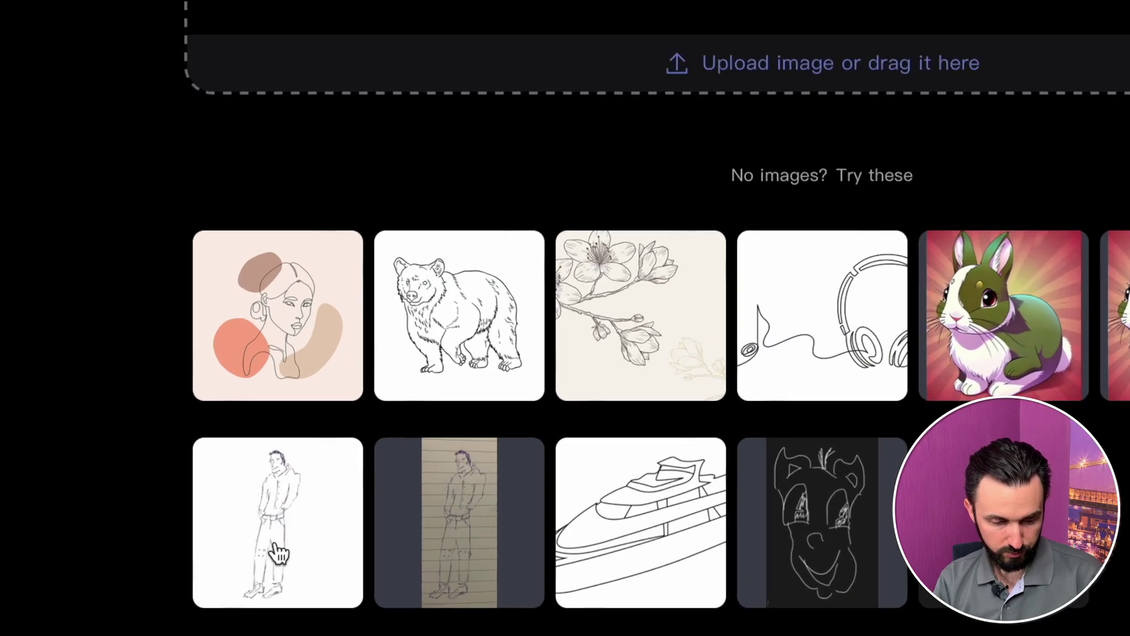
Load the sample standing-man sketch as the source image
left_click(279, 553)
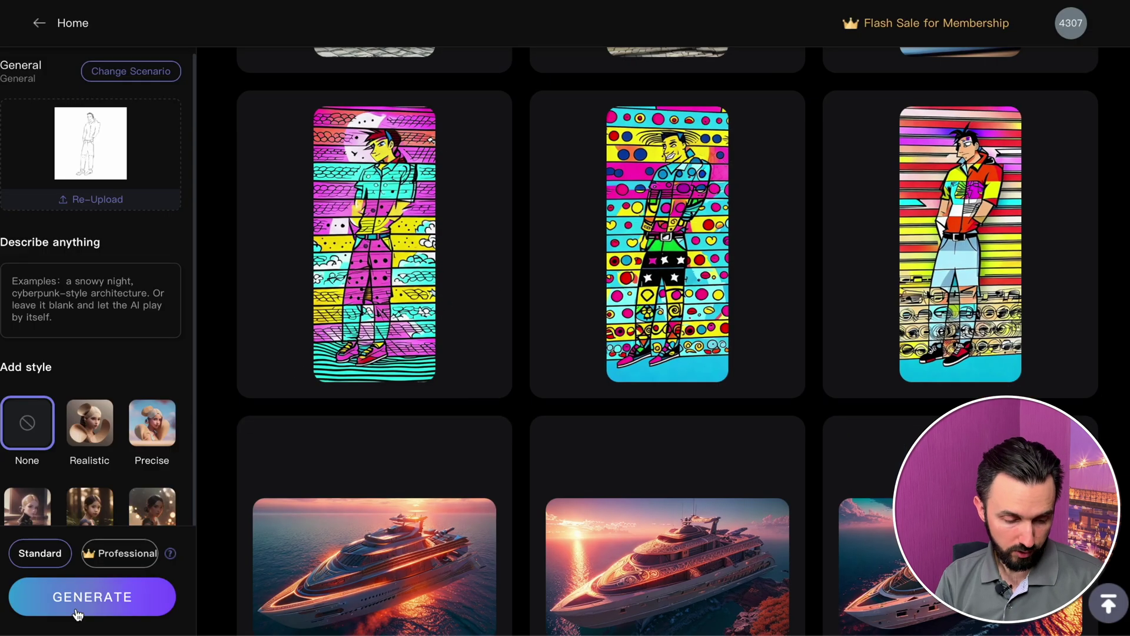
scroll(524, 305, "up", 10)
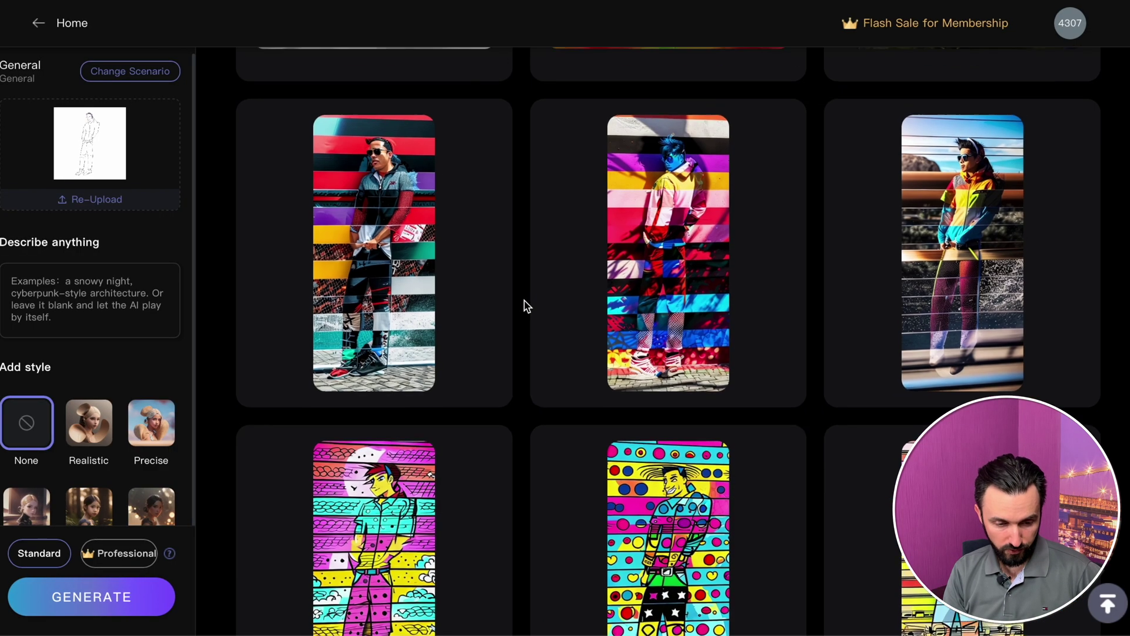
scroll(525, 306, "down", 1)
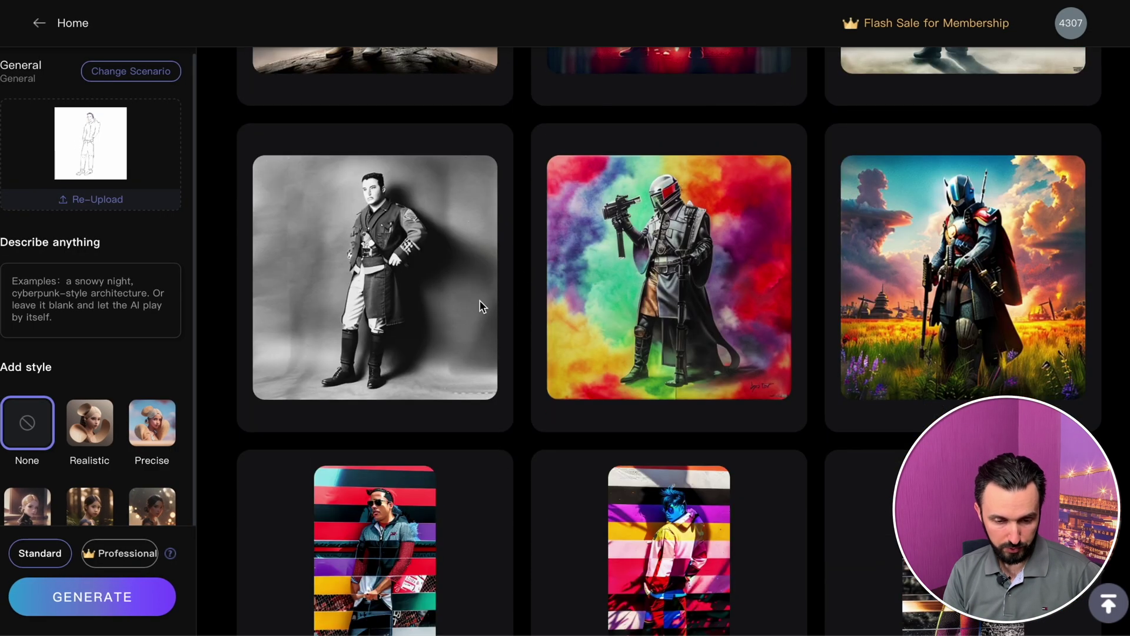
Preview the soldier, robot and sunset warrior images up close, then focus the description box
left_click(439, 249)
left_click(860, 272)
left_click(724, 262)
left_click(843, 275)
left_click(843, 274)
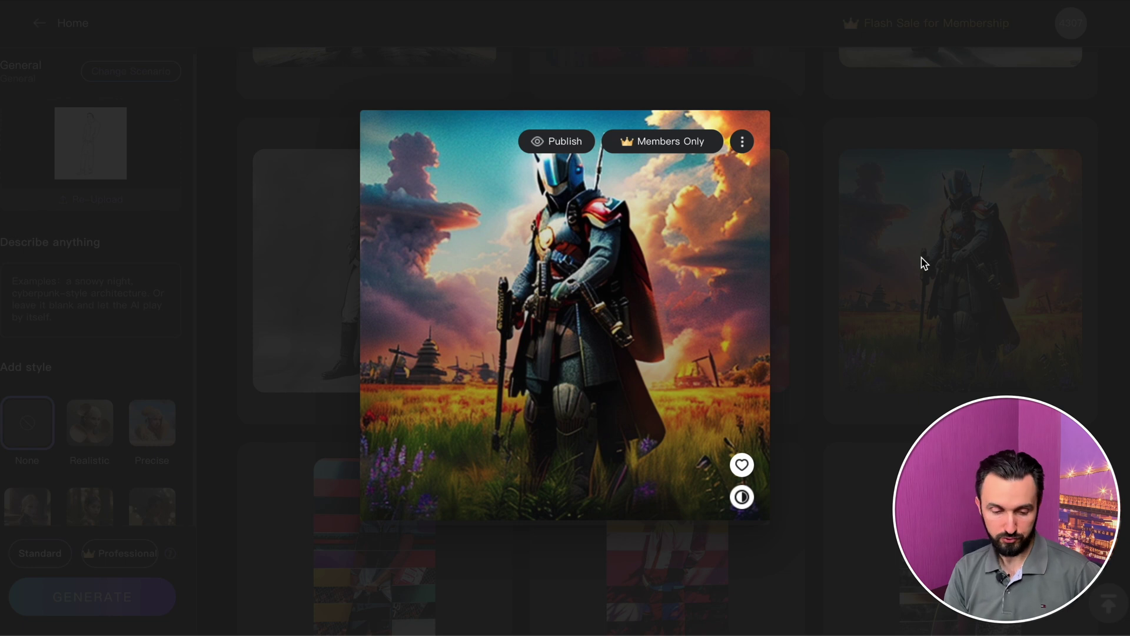
left_click(806, 203)
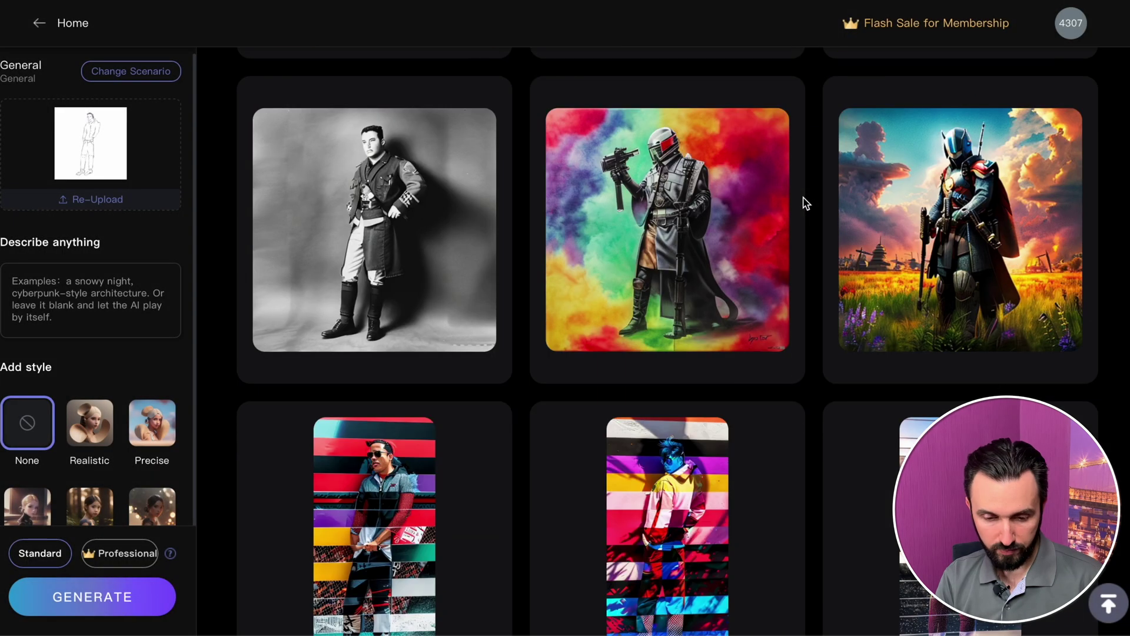
left_click(902, 235)
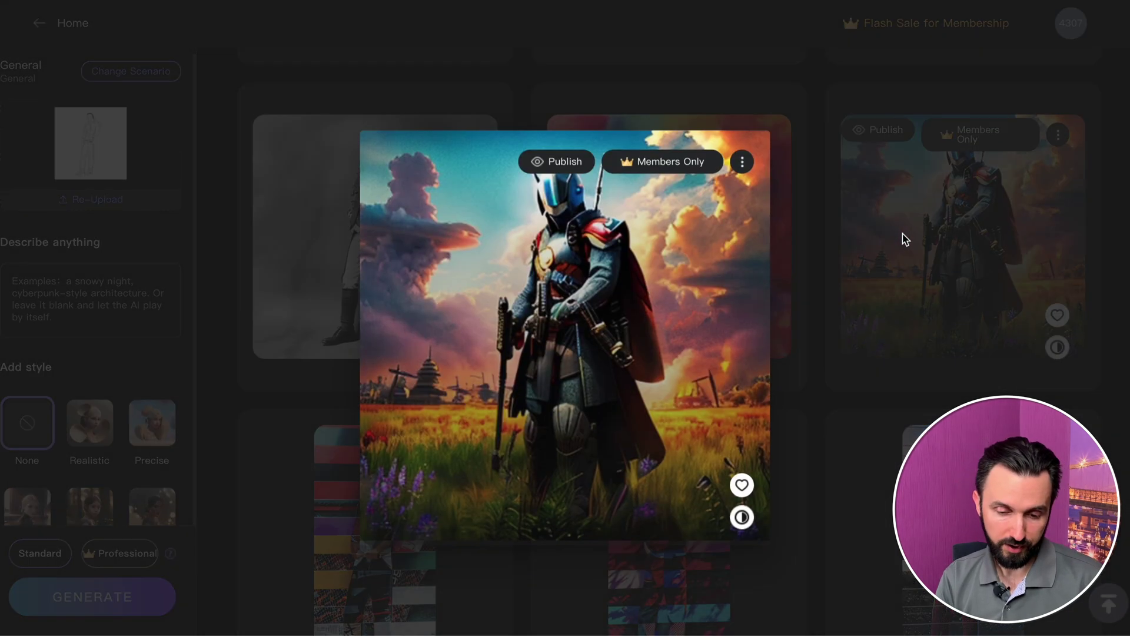
left_click(889, 207)
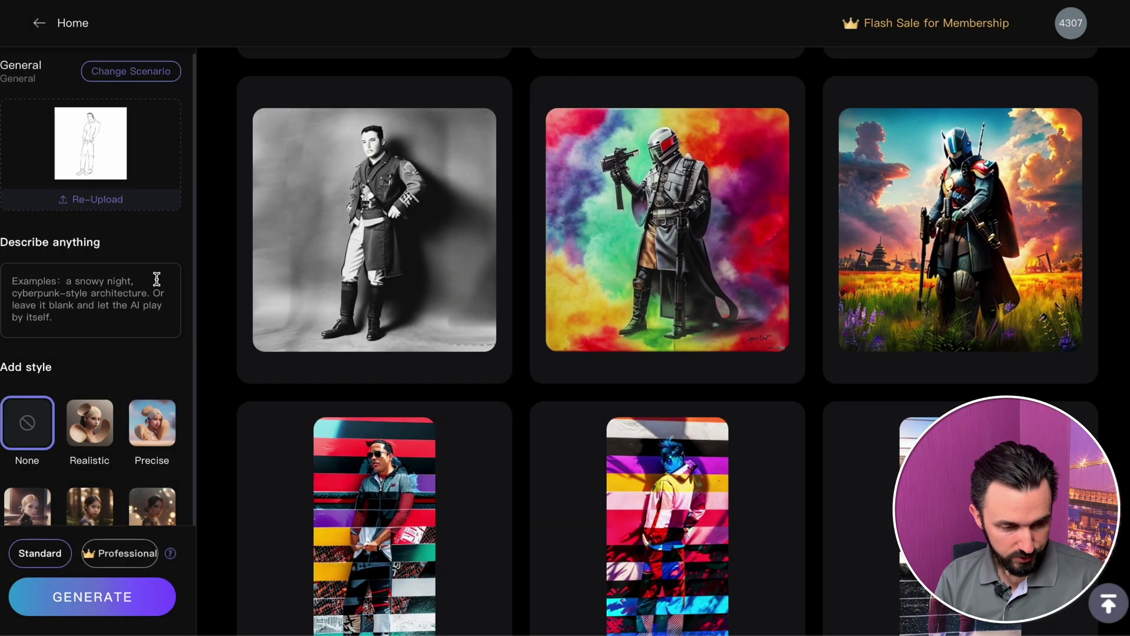
left_click(103, 301)
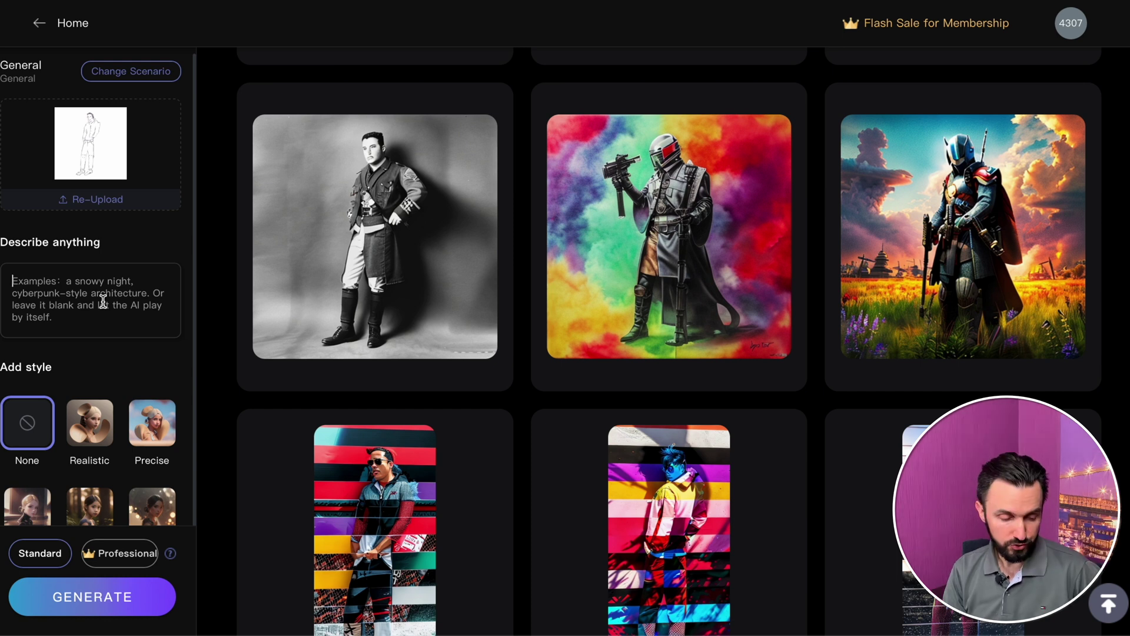
Generate images from the prompt 'star wars' and preview the stormtrooper and Darth Vader results
type("sta")
left_click(100, 596)
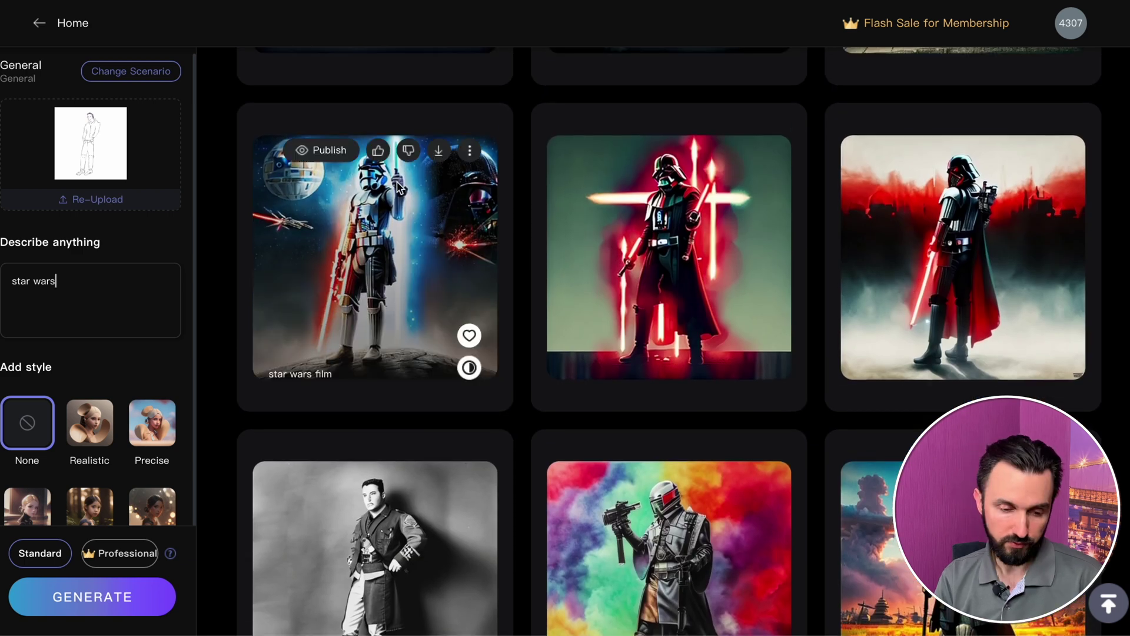
left_click(376, 306)
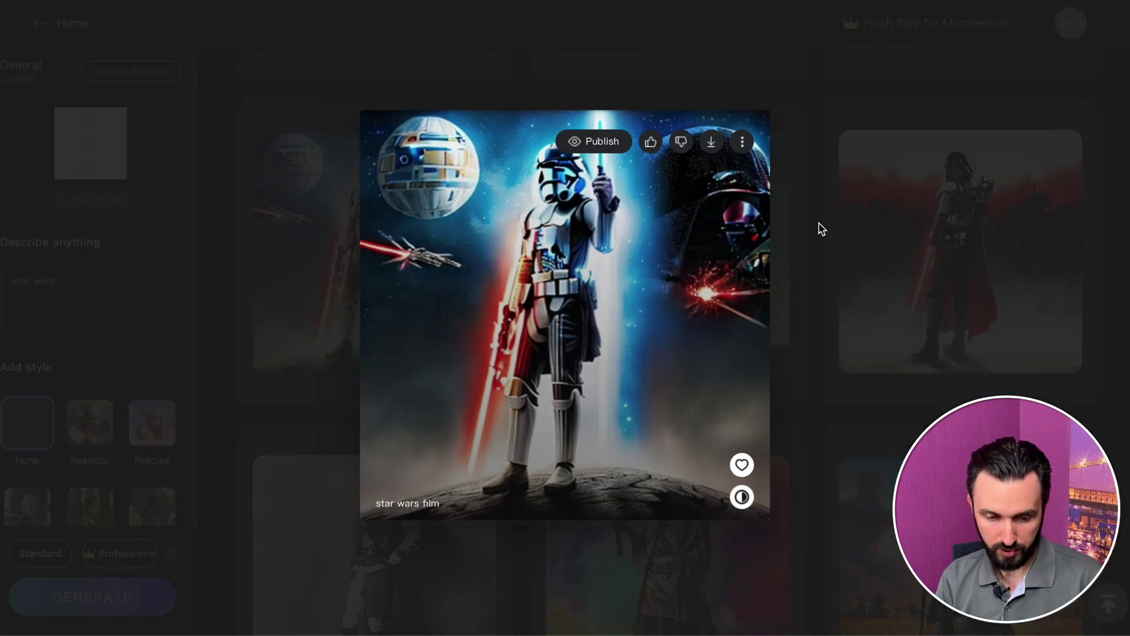
left_click(887, 244)
left_click(662, 247)
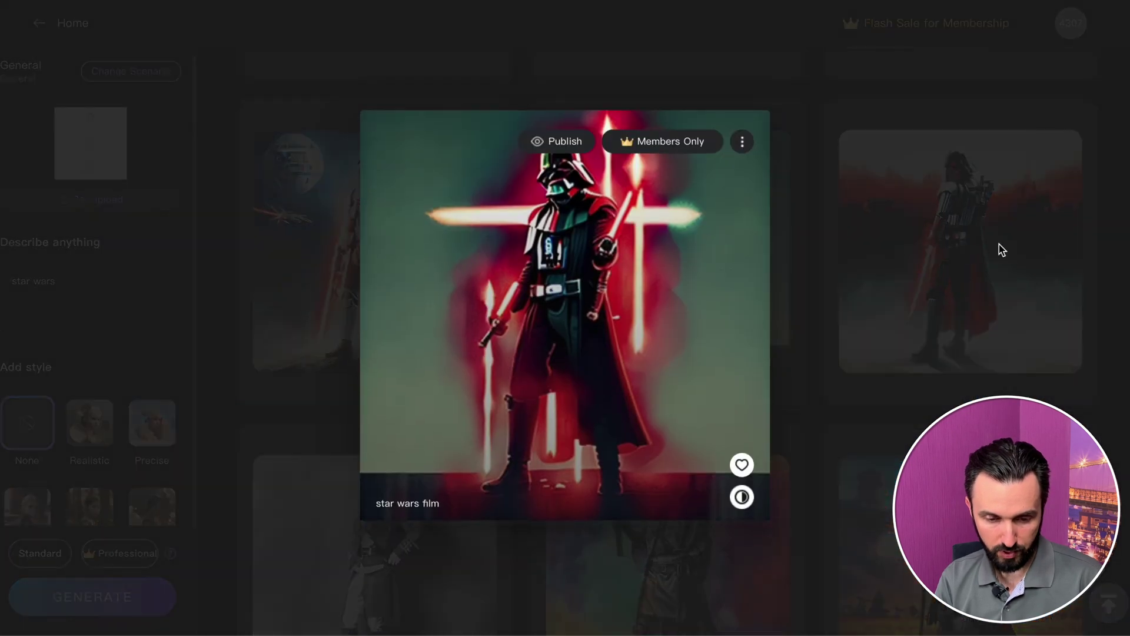
left_click(998, 247)
left_click(953, 236)
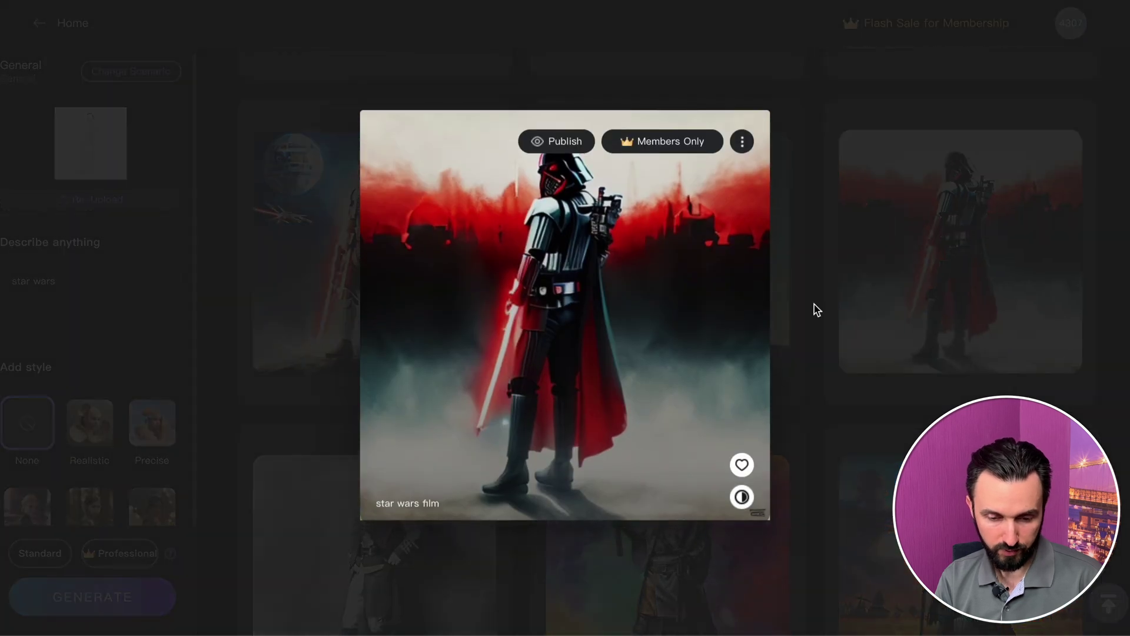
left_click(818, 303)
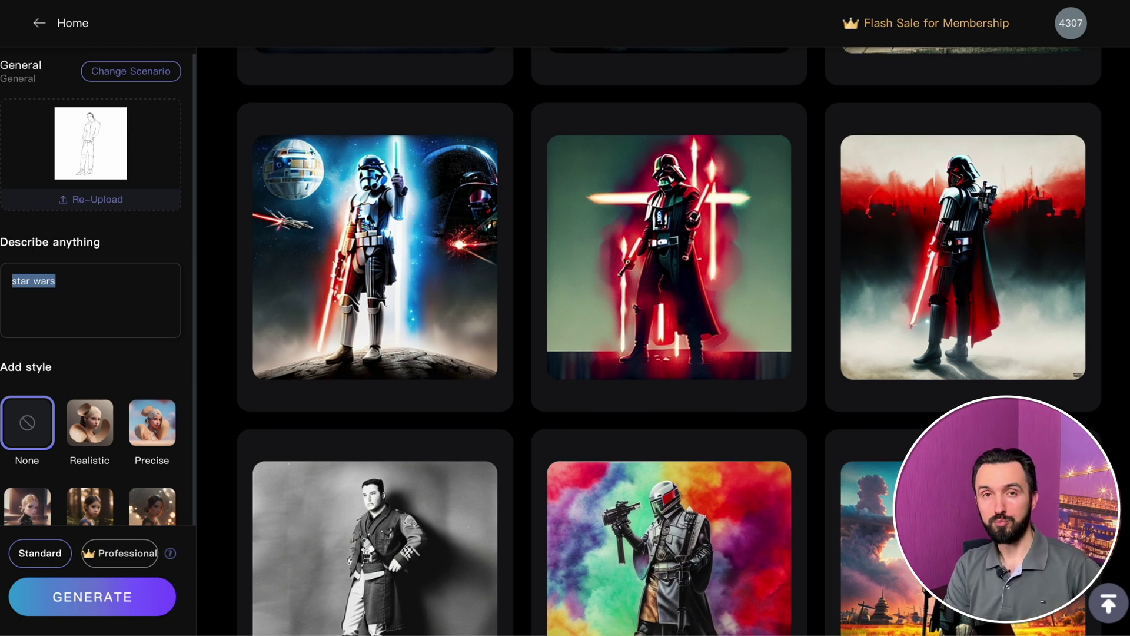
Clear the prompt and preview the Peaky Blinders images, including the brick-wall one
key("BackSpace")
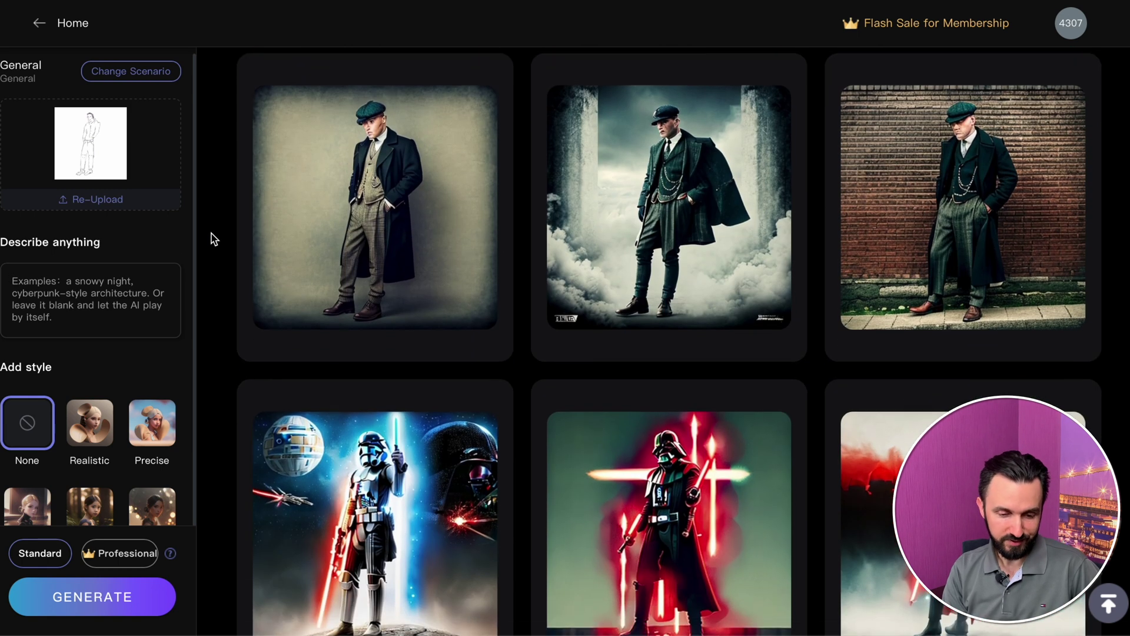
left_click(510, 208)
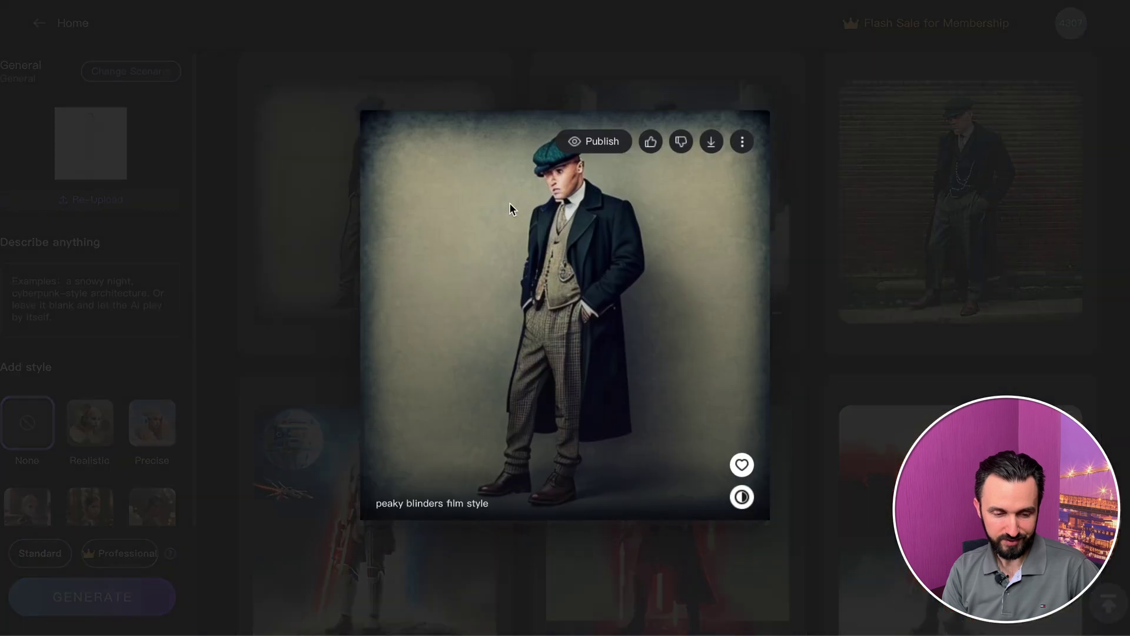
left_click(845, 261)
left_click(783, 236)
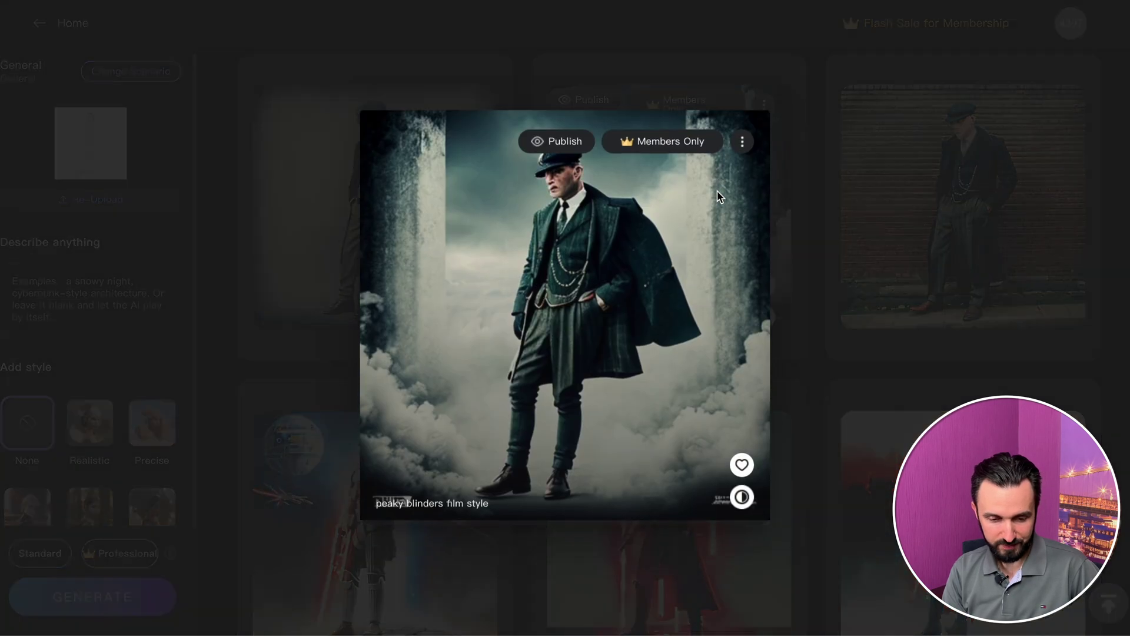
left_click(822, 239)
left_click(1075, 268)
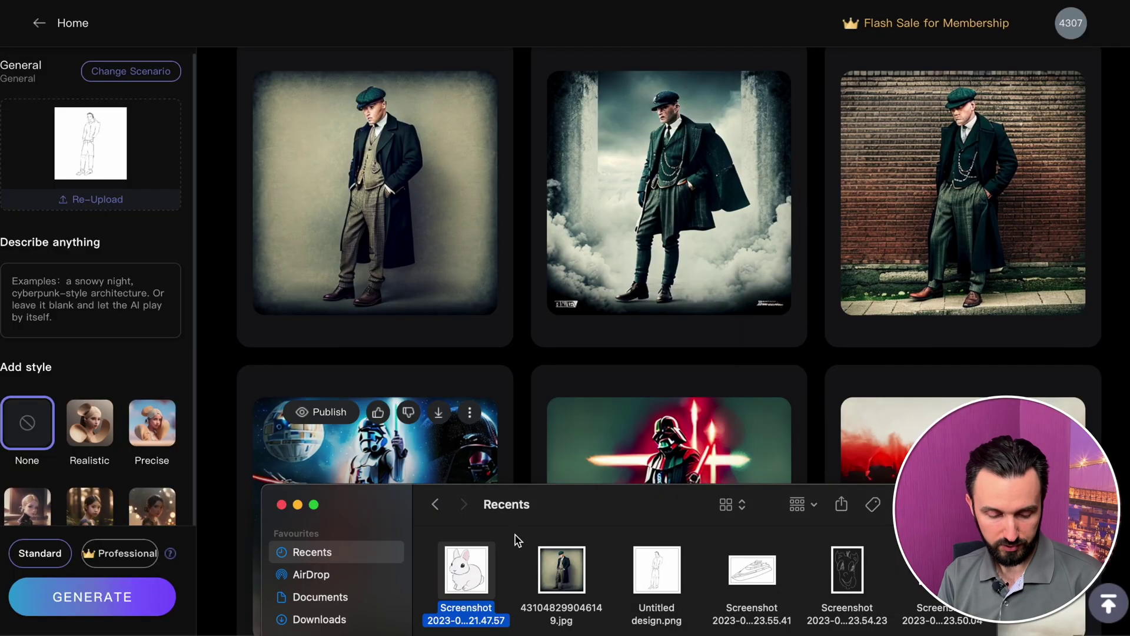
Quick Look the rabbit sketch screenshot, then close the file picker and scroll the results
key("space")
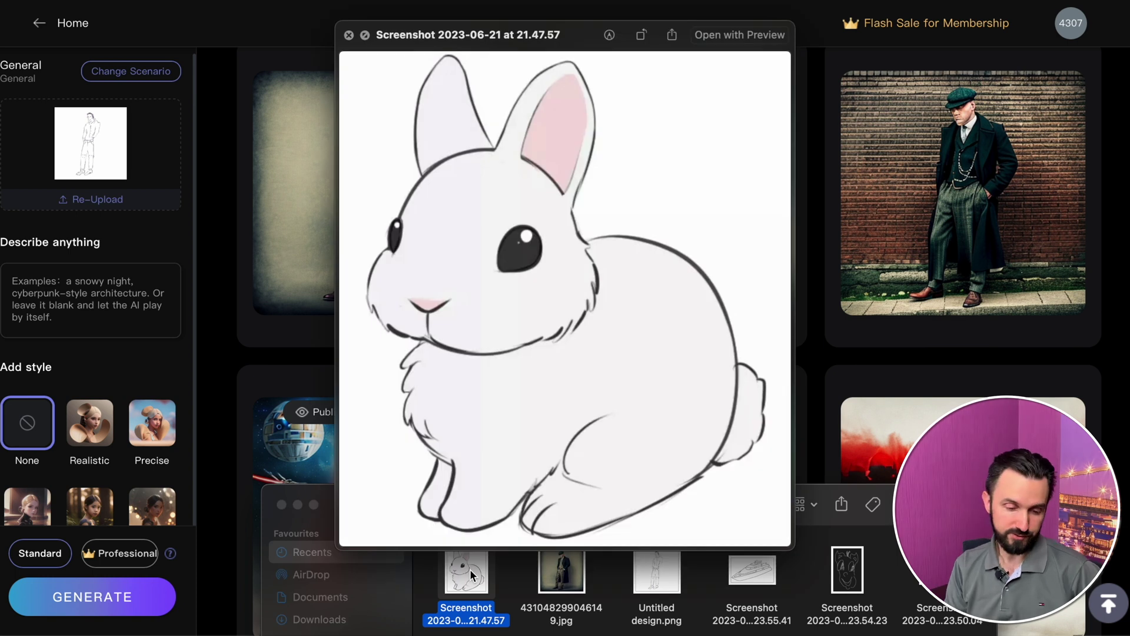
key("space")
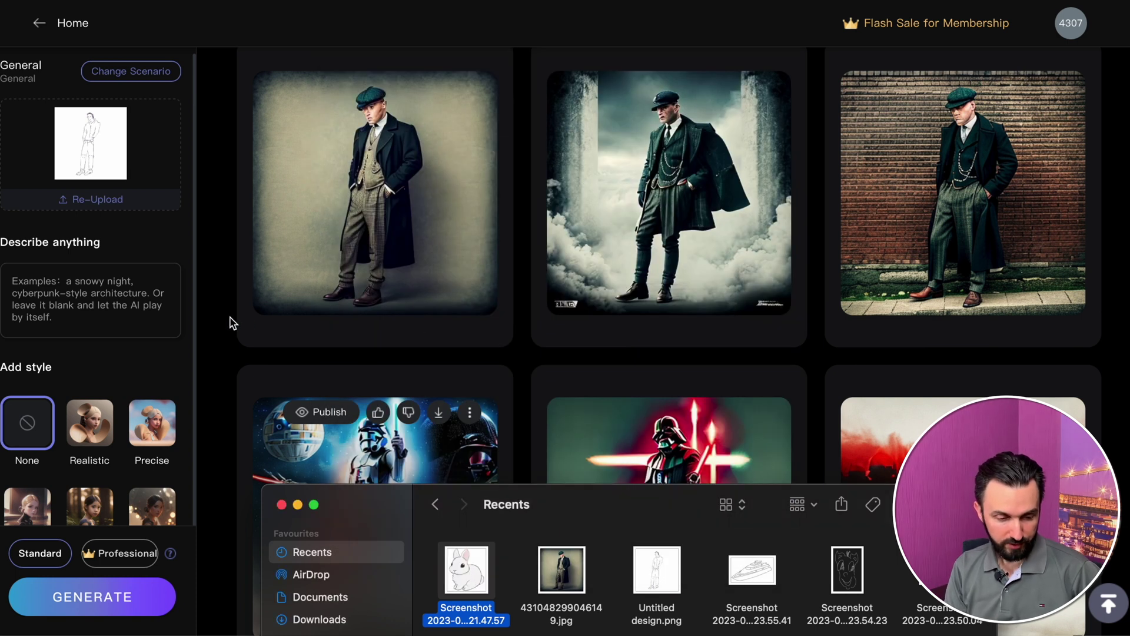
left_click(230, 325)
scroll(230, 325, "up", 1)
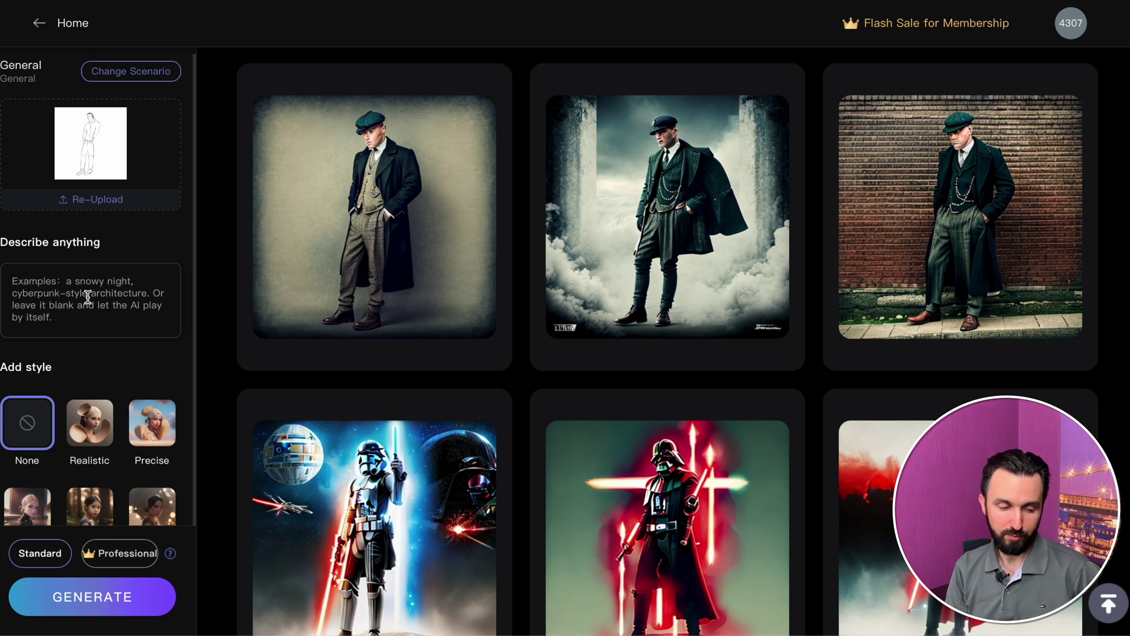
scroll(88, 297, "up", 1)
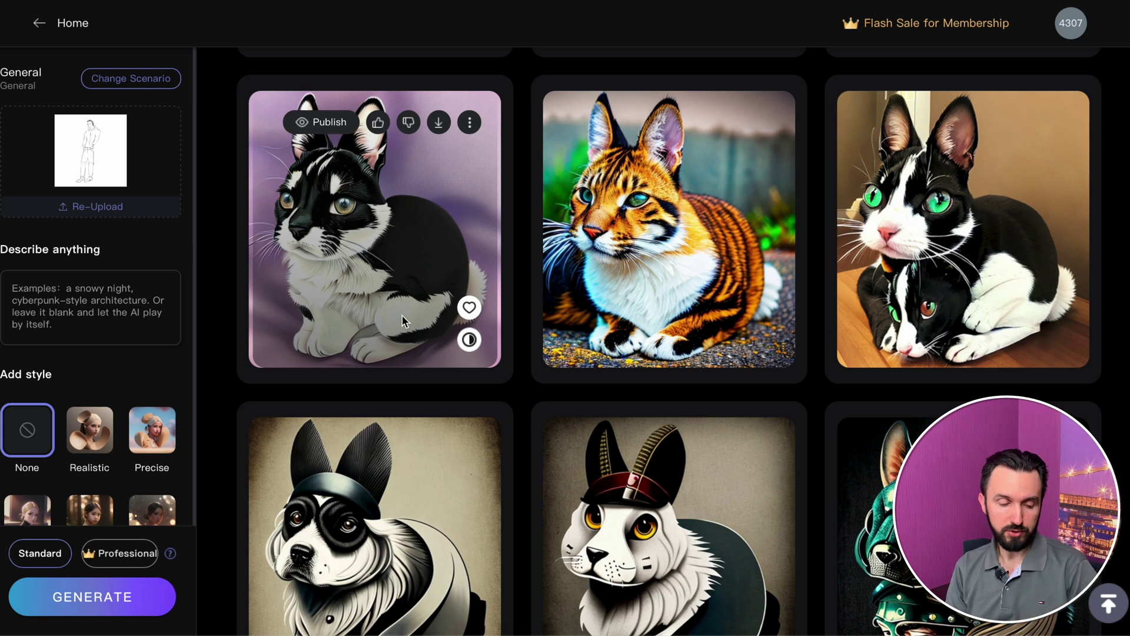
Focus the description field and scroll to the new realistic rabbit renderings above the cat-like ones
left_click(122, 308)
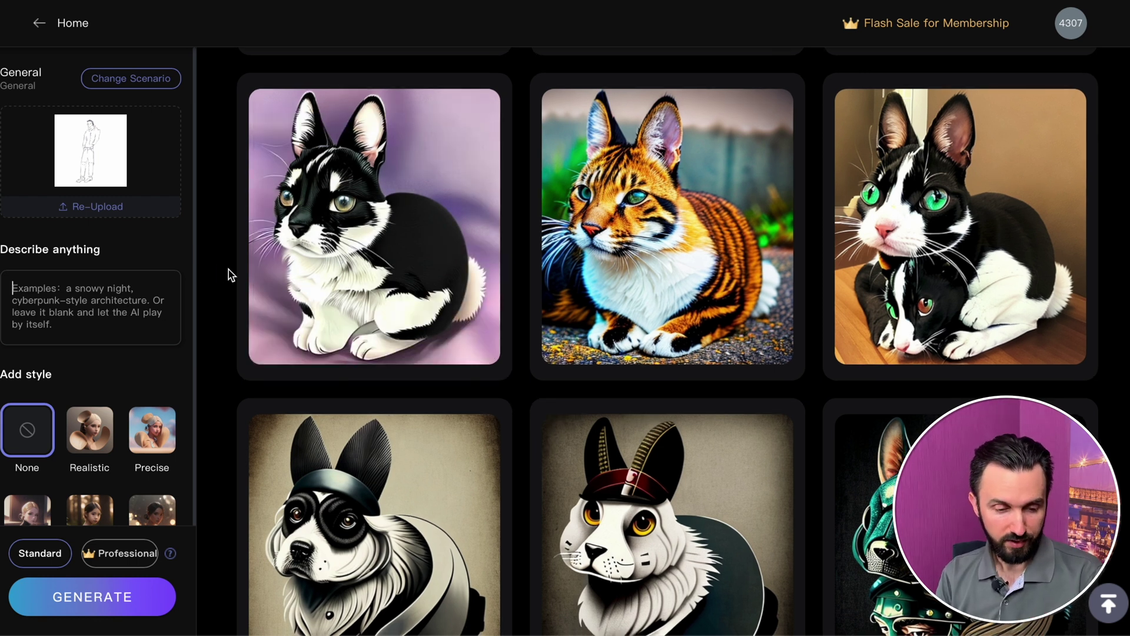
scroll(227, 272, "up", 5)
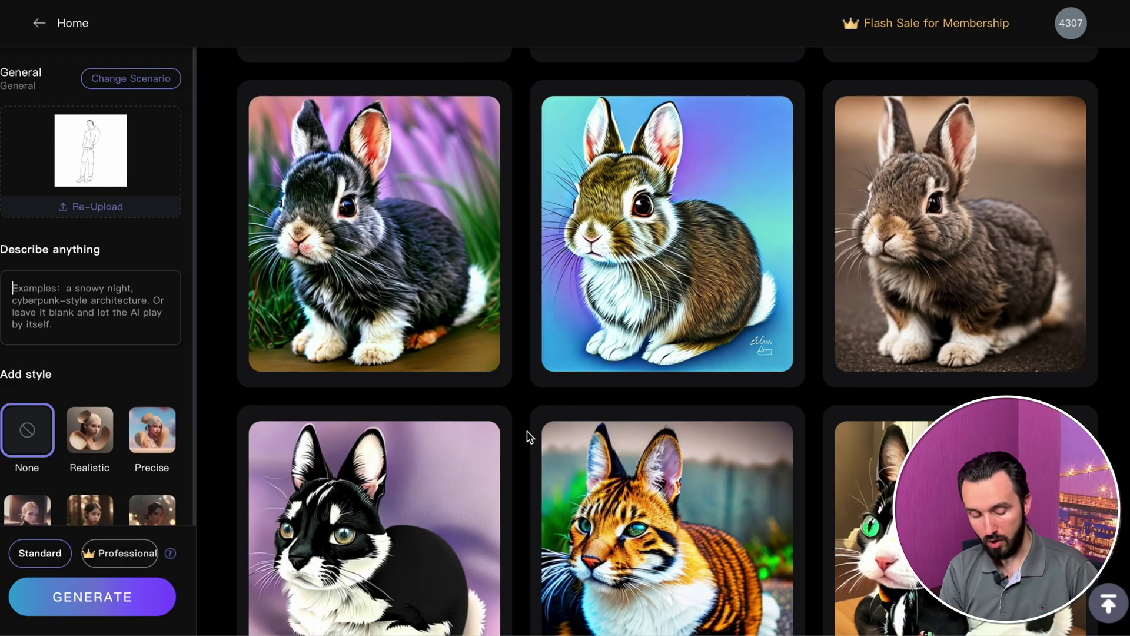
scroll(529, 435, "down", 1)
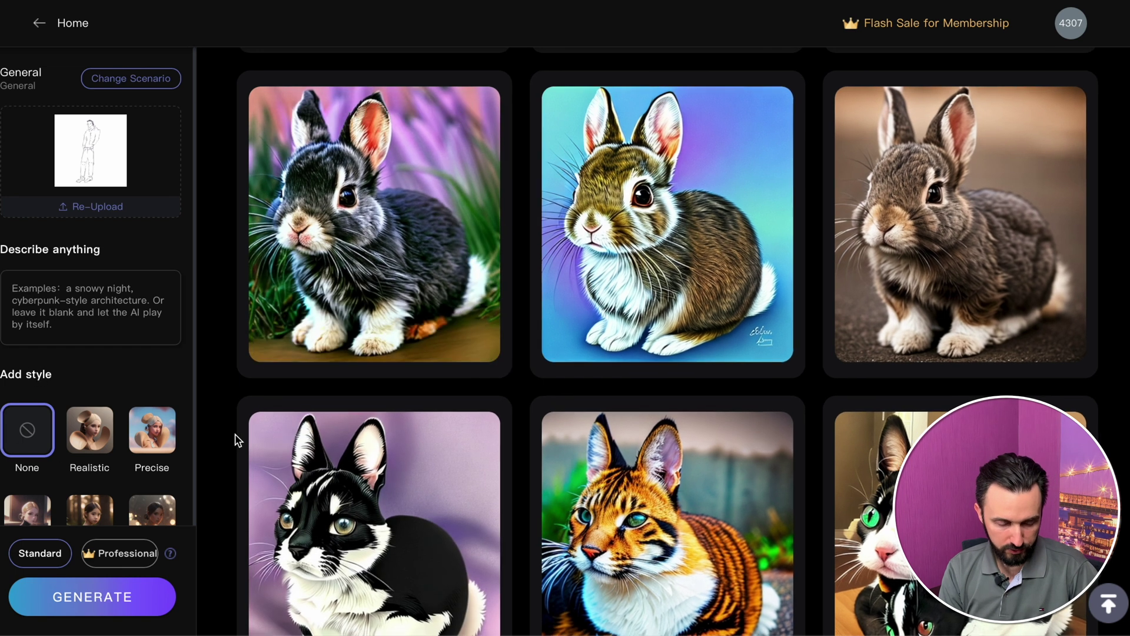
Browse the rabbit results and apply the Animation style
scroll(234, 453, "down", 5)
scroll(232, 460, "down", 2)
scroll(238, 373, "down", 5)
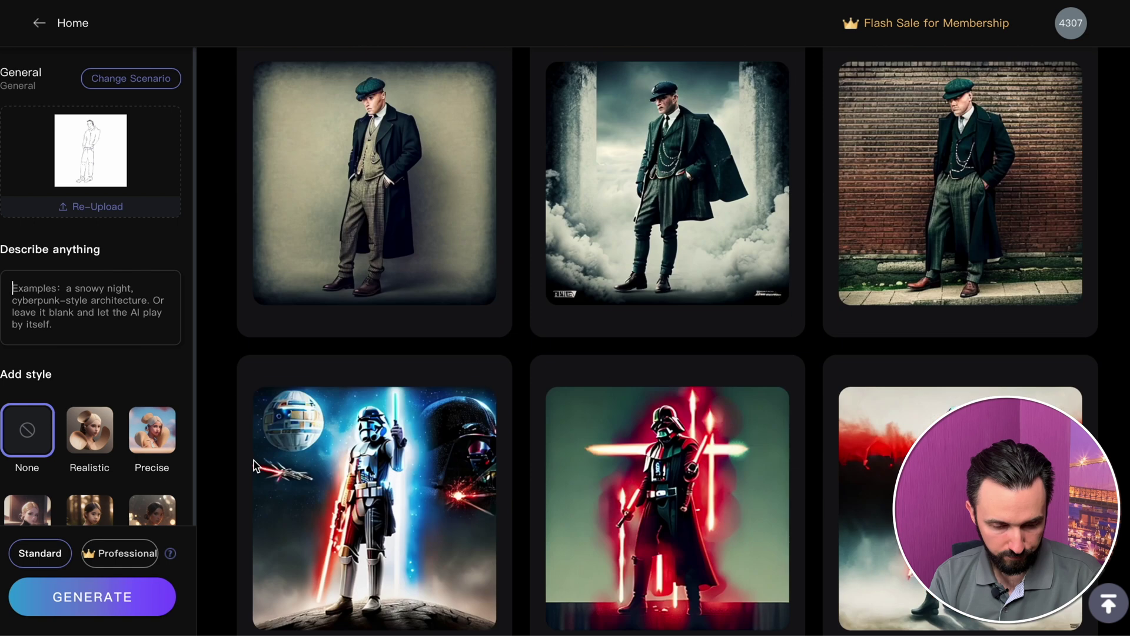
scroll(254, 465, "down", 4)
scroll(254, 465, "up", 10)
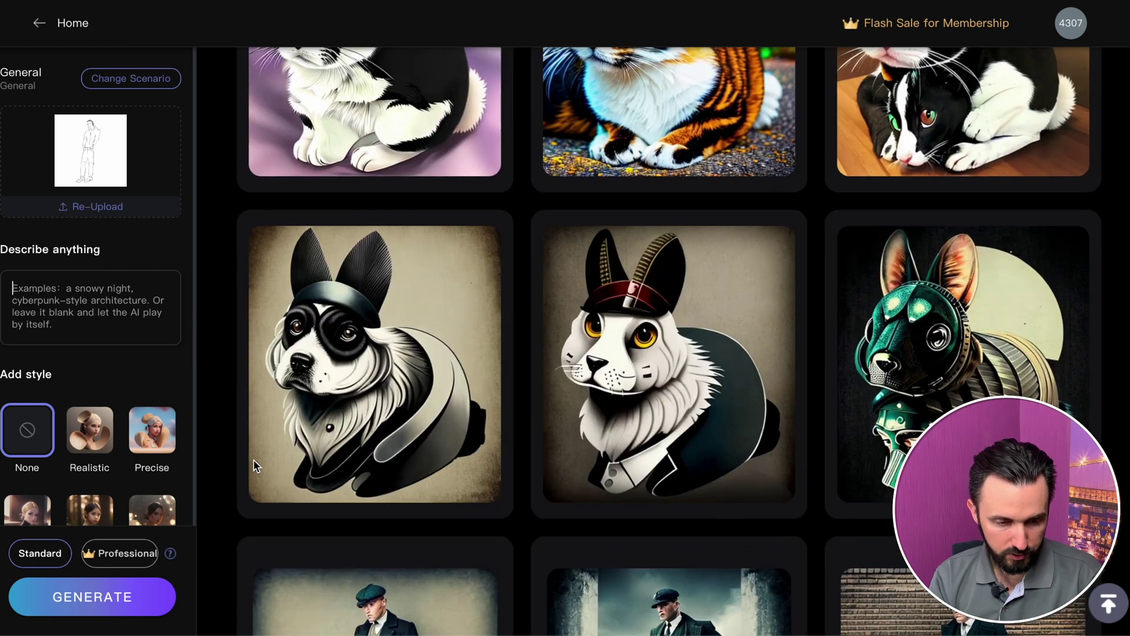
scroll(254, 465, "up", 4)
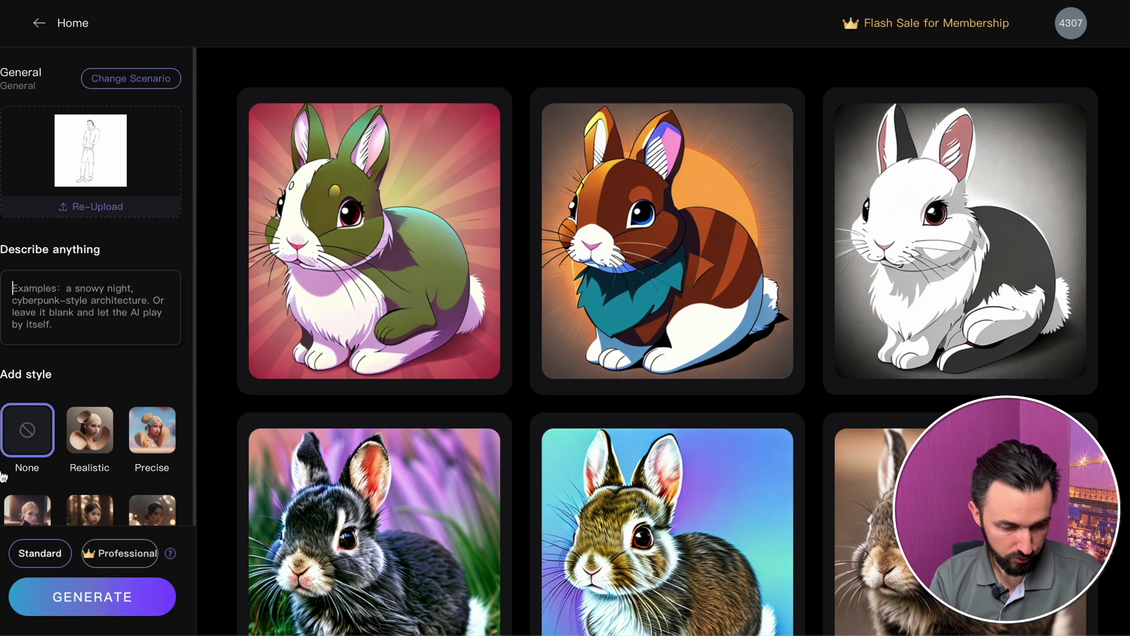
left_click(40, 509)
scroll(40, 507, "down", 1)
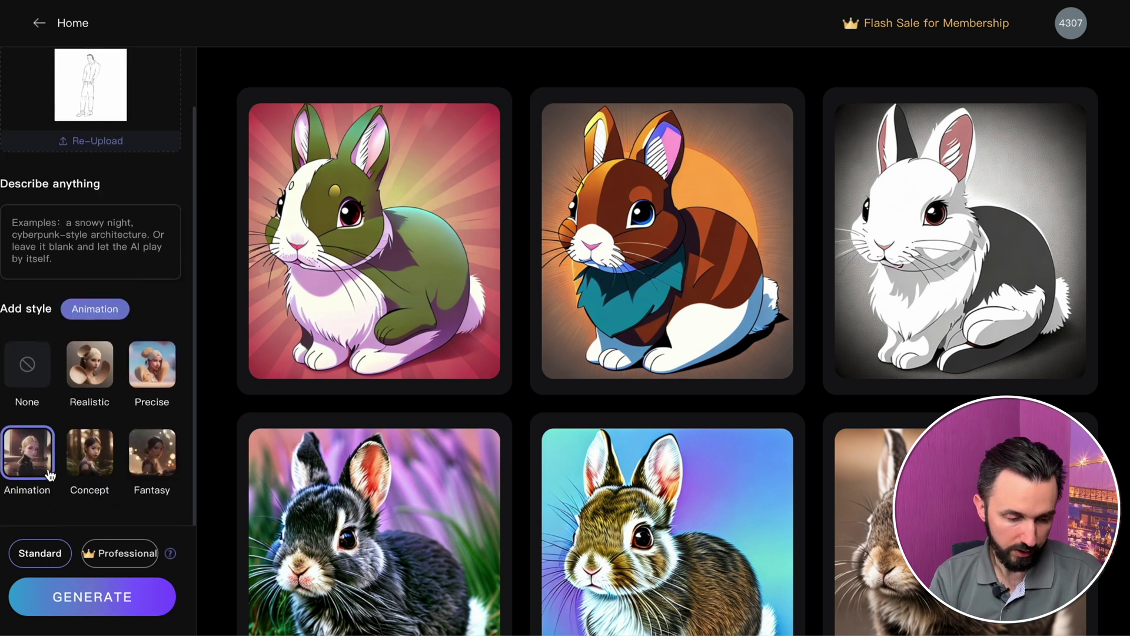
scroll(122, 303, "up", 1)
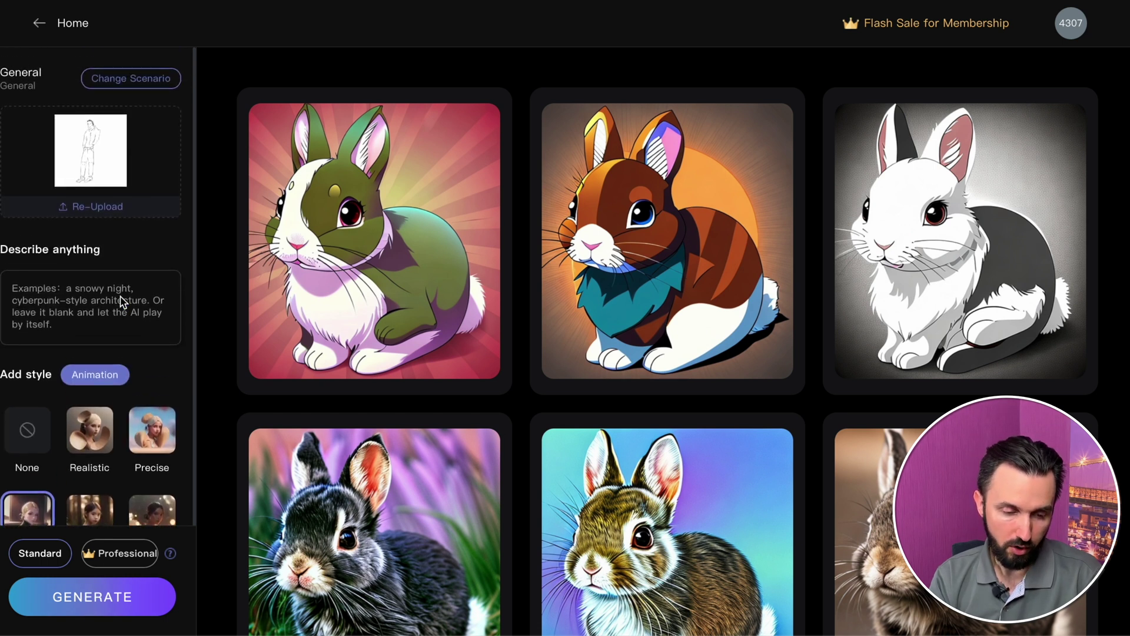
Type 'cartoon sty' as the description, switch the style back to None, and return to the upload page
left_click(83, 303)
type("cartoon style")
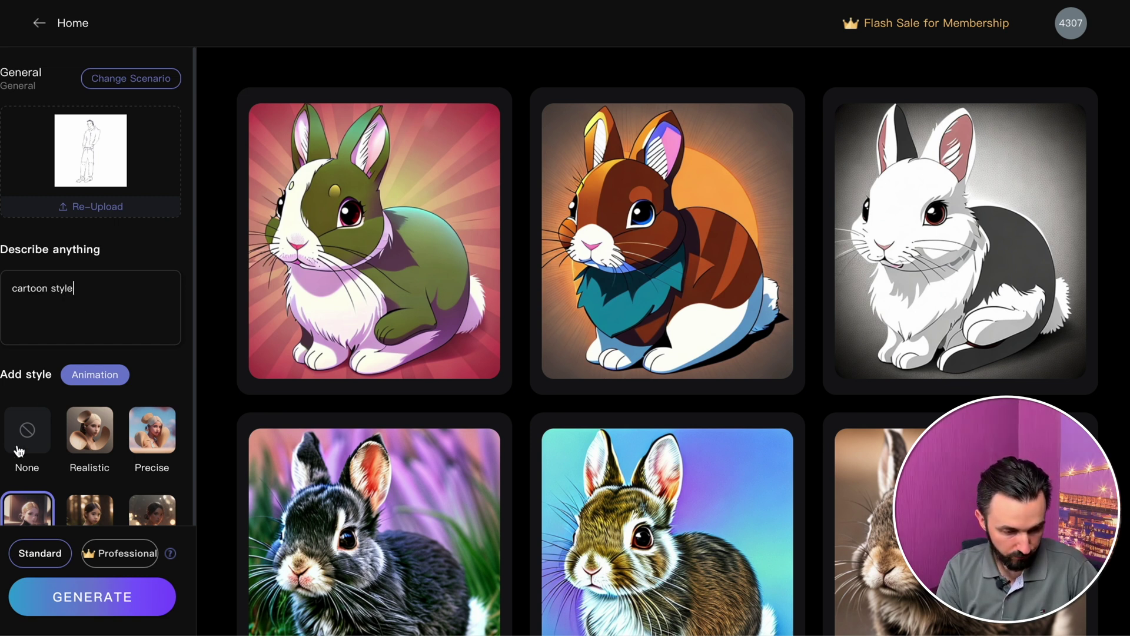
left_click(19, 450)
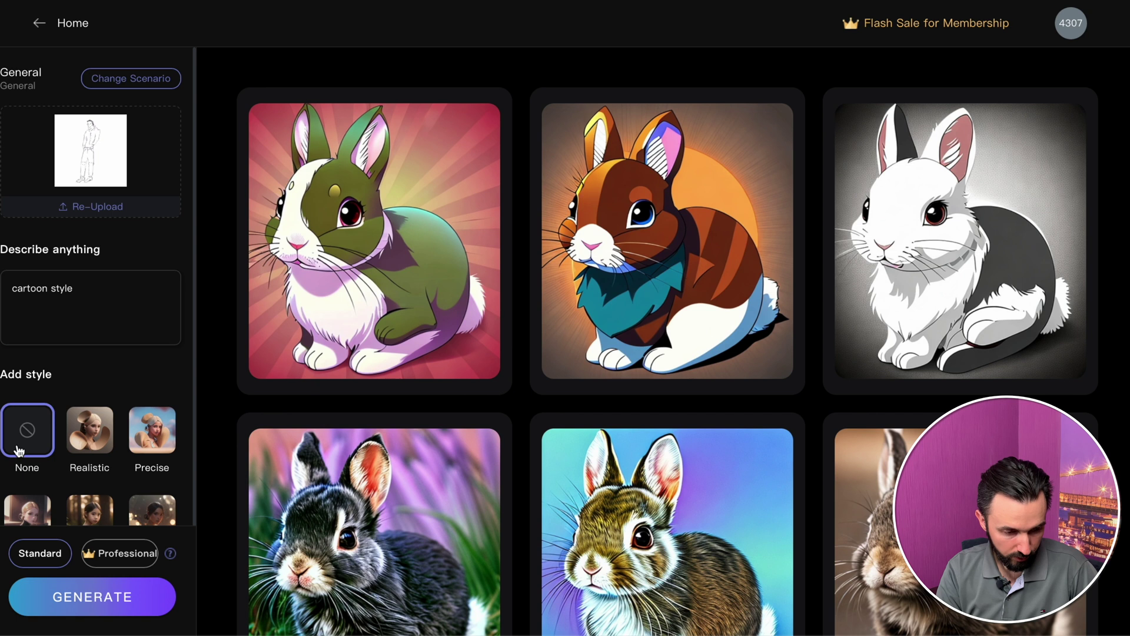
left_click(109, 207)
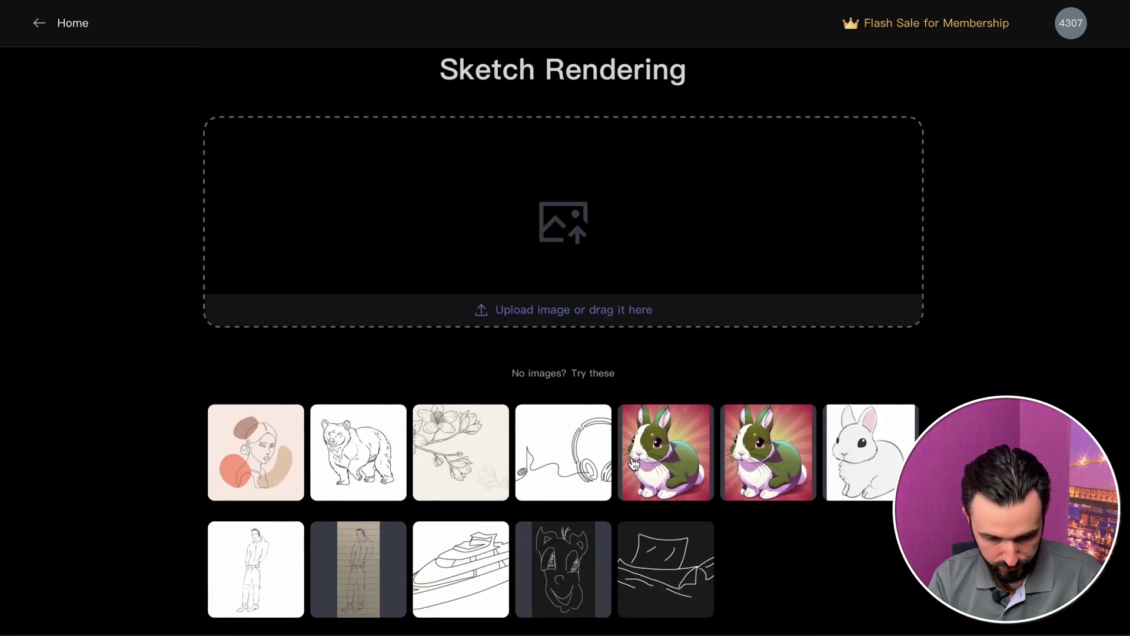
Load the white rabbit sample sketch and render it into cartoon-style rabbit images
left_click(875, 438)
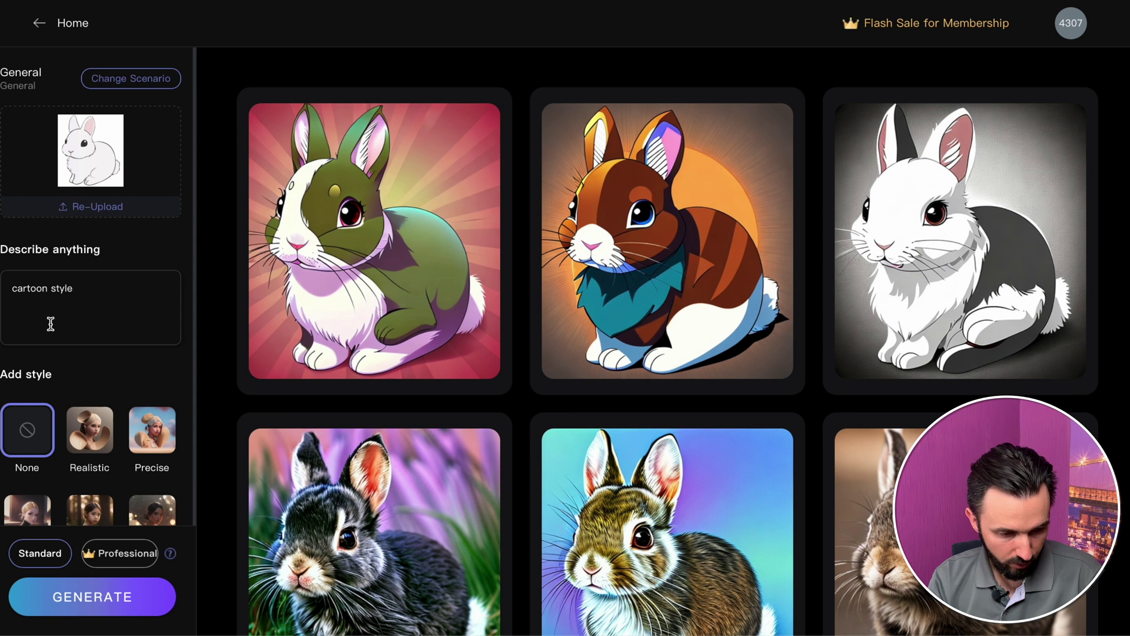
left_click(128, 597)
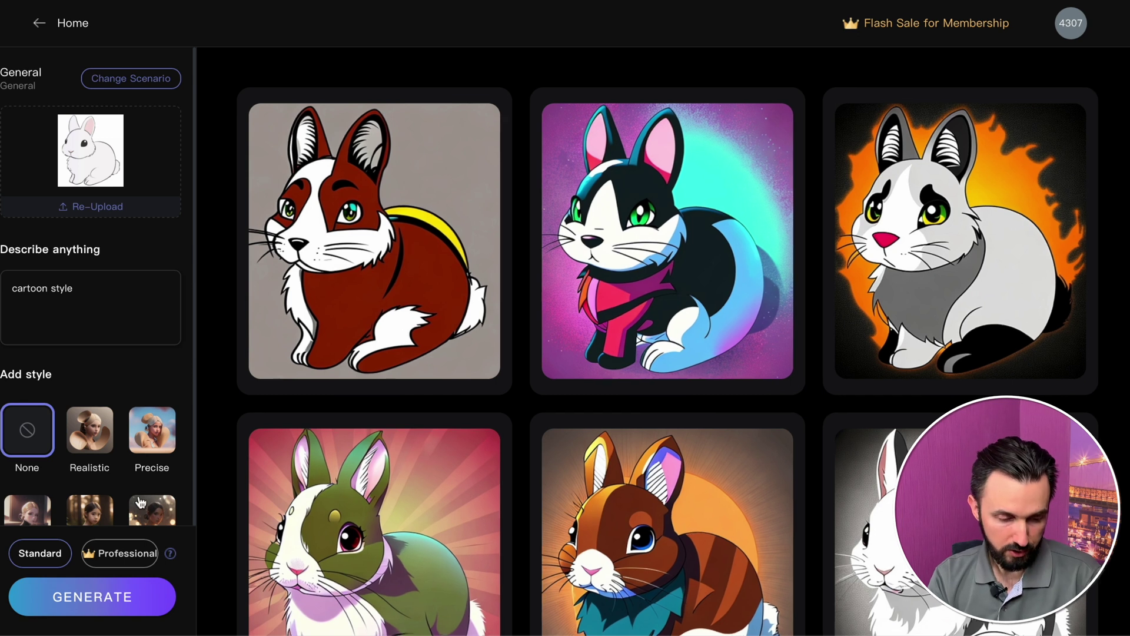
scroll(85, 506, "down", 2)
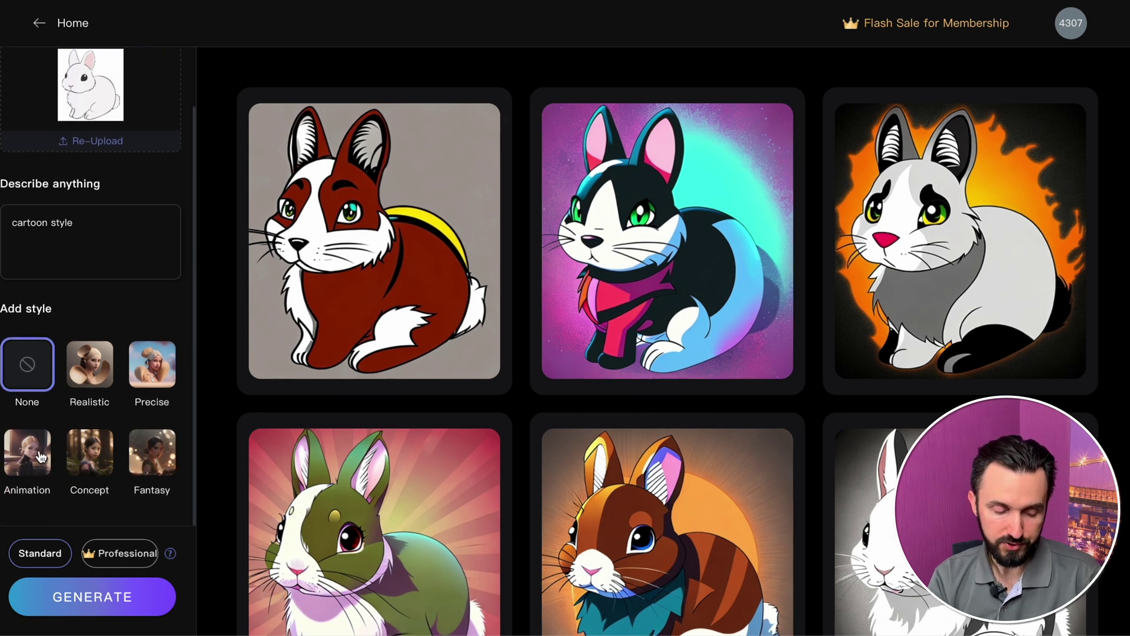
Delete the 'cartoon style' text from the Describe anything box
left_click(117, 227)
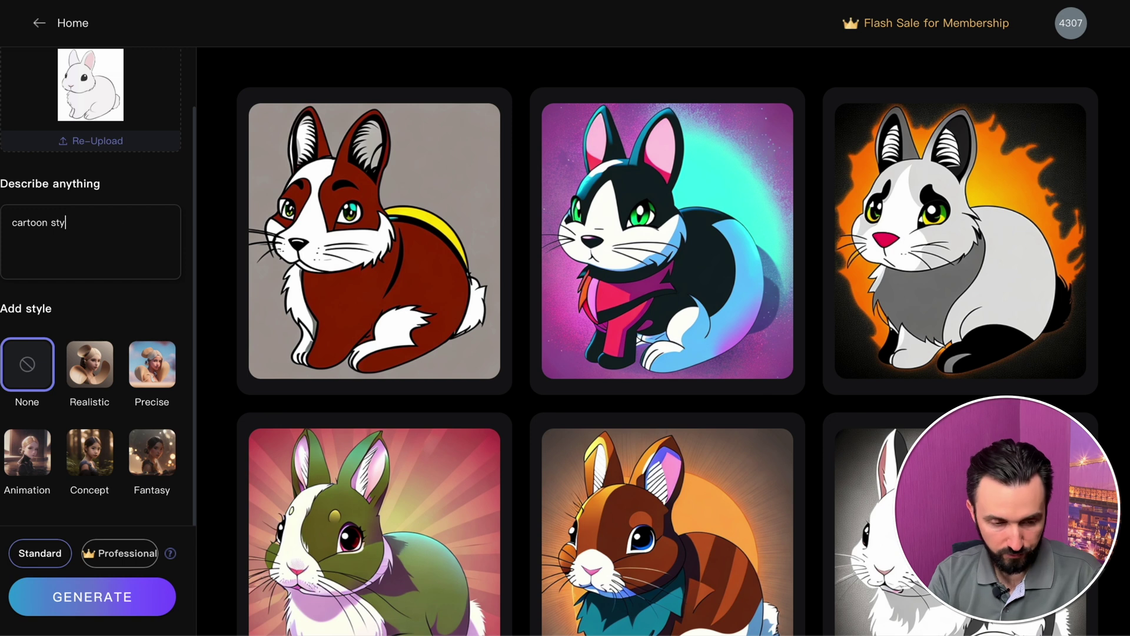
key("BackSpace")
key("BackSpace")
key("BackSpace")
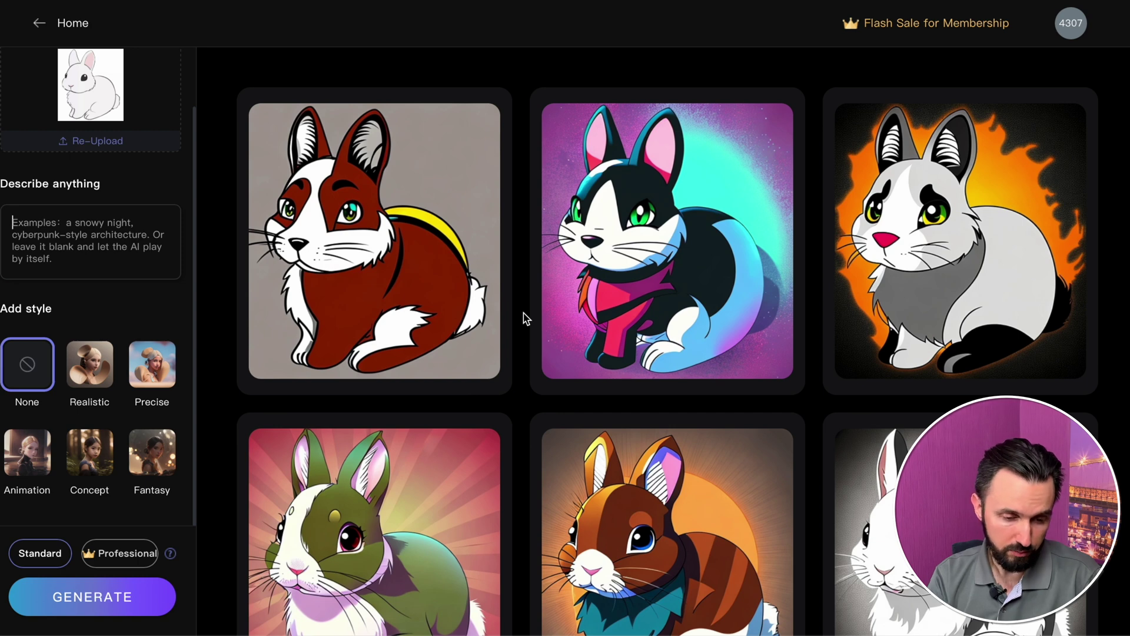
scroll(528, 377, "down", 10)
scroll(531, 377, "down", 20)
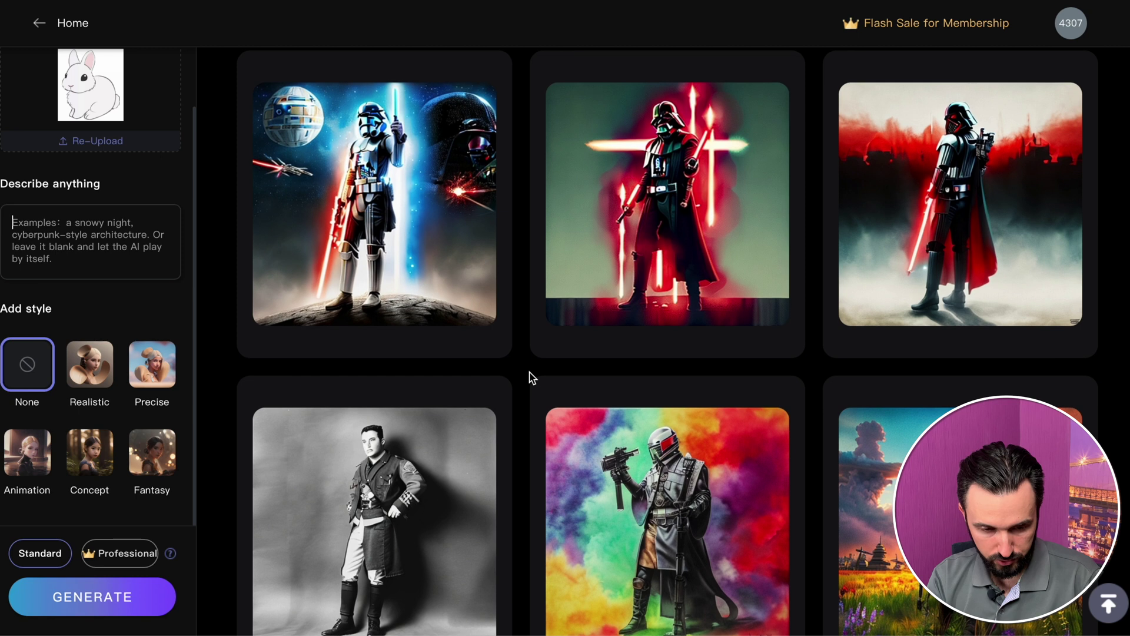
Preview the first Star Wars stormtrooper image and send it to Erase & Replace
scroll(532, 376, "up", 2)
scroll(532, 376, "up", 1)
left_click(474, 254)
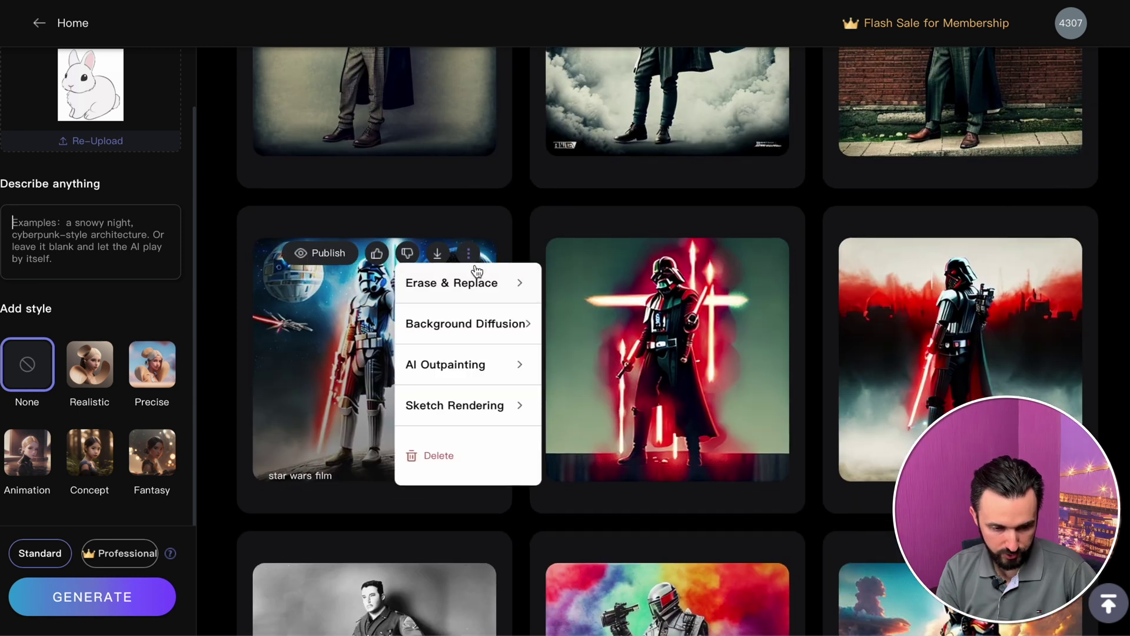
left_click(377, 306)
mouse_move(742, 142)
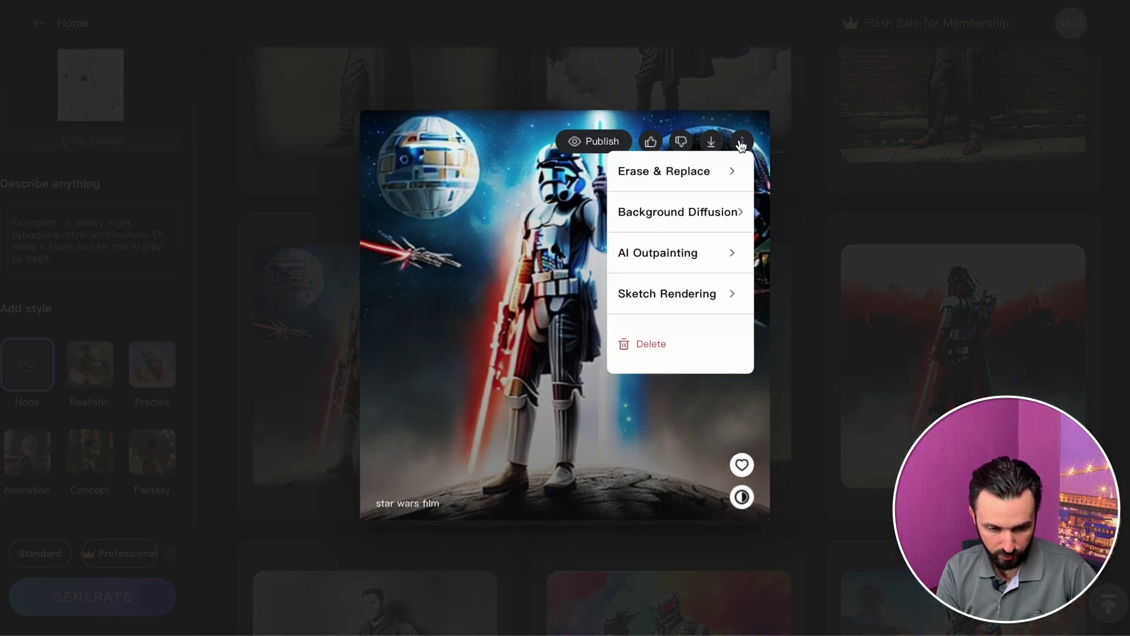
left_click(653, 178)
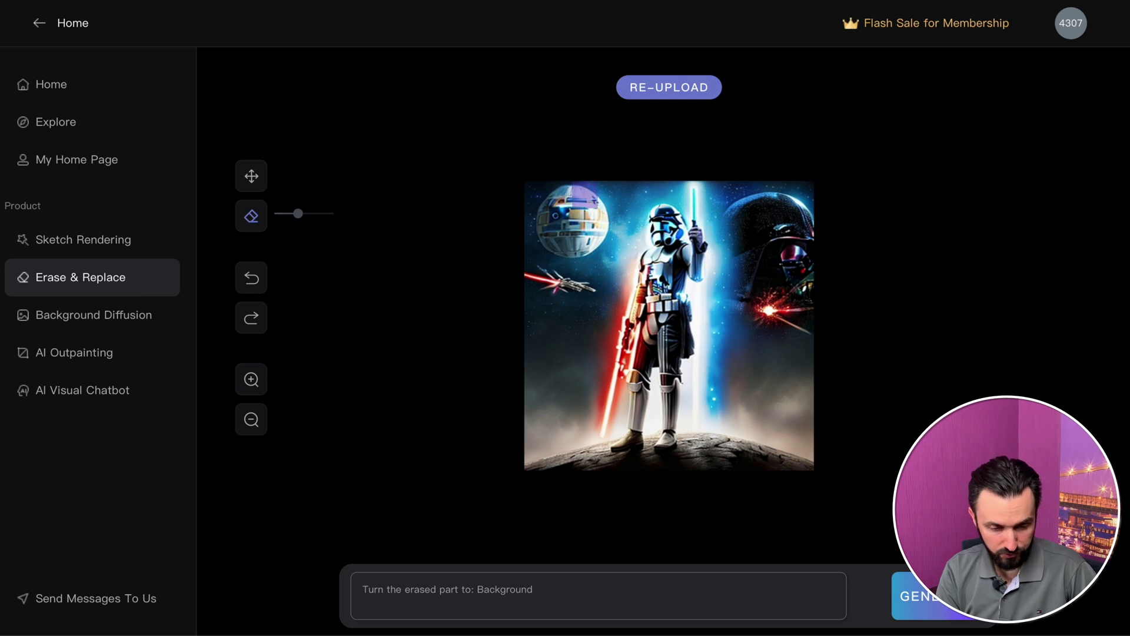
Mask the top-left Death Star and replace it using the prompt 'planet earth'
mouse_move(586, 194)
left_mouse_down()
mouse_move(600, 246)
mouse_move(553, 248)
mouse_move(542, 219)
mouse_move(583, 194)
left_mouse_up()
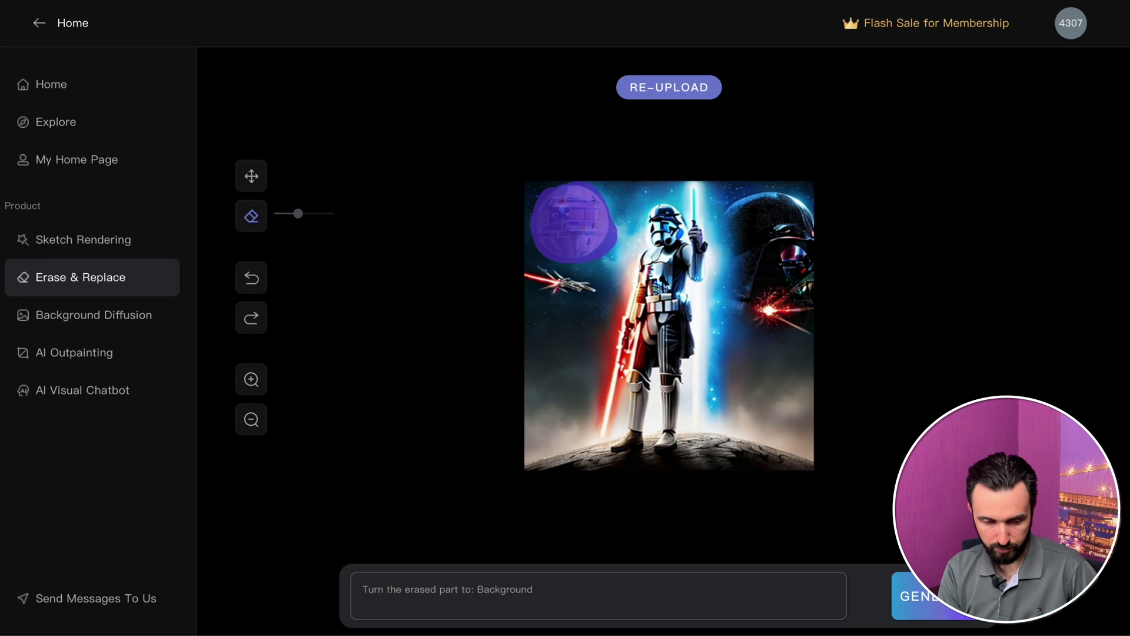
left_click(565, 598)
type("plan")
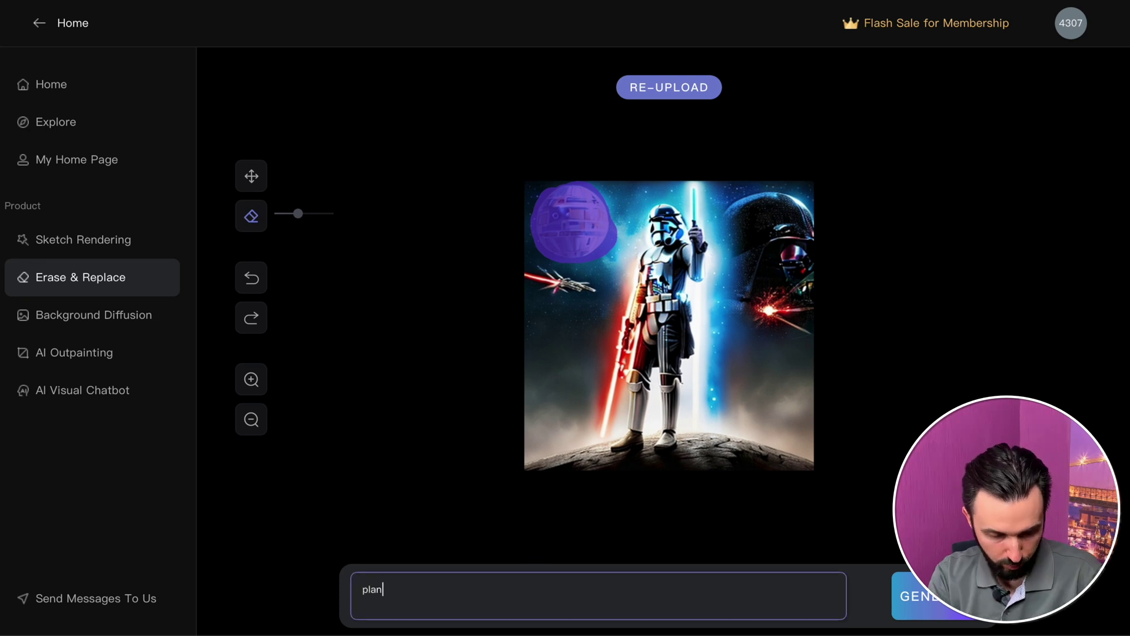
type("et earth")
key("Return")
scroll(1091, 357, "down", 1)
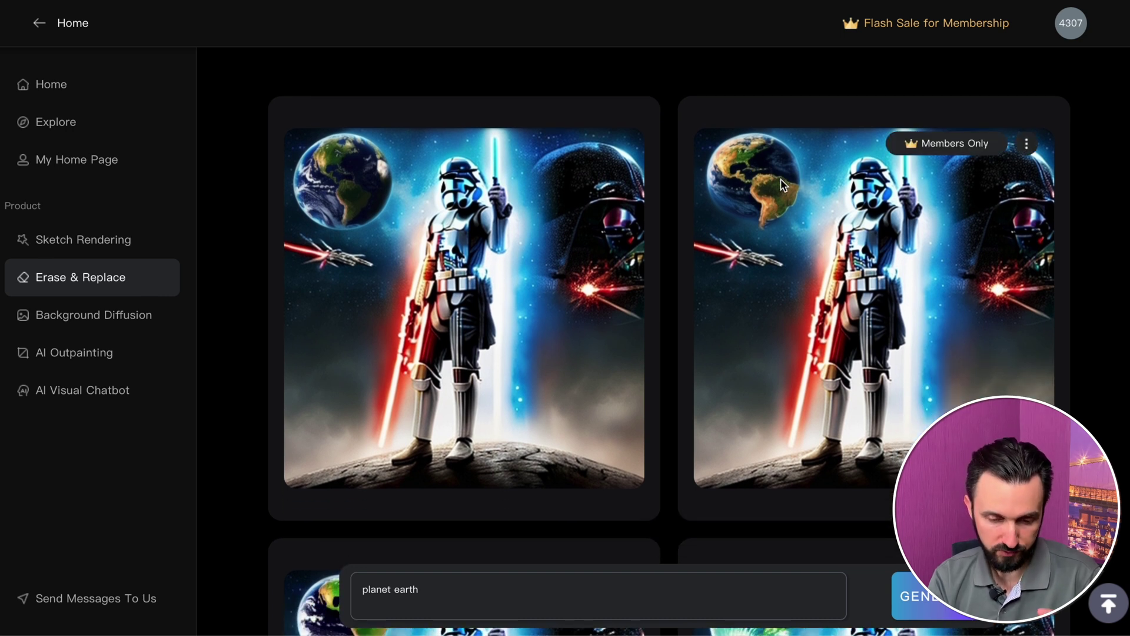
scroll(781, 179, "down", 5)
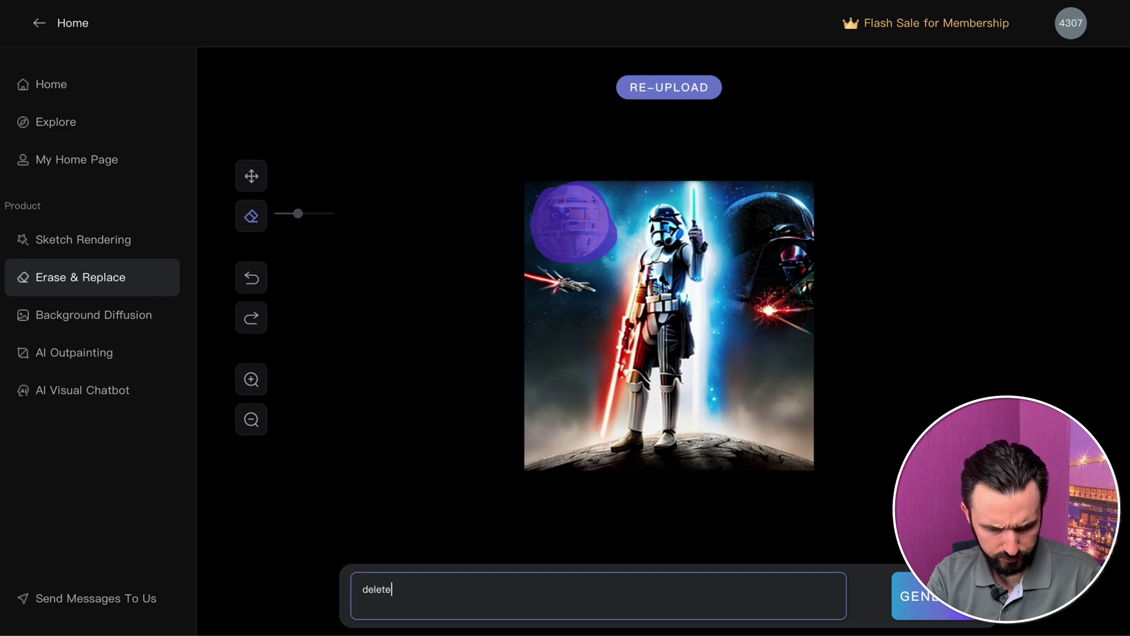
Regenerate the erased area with prompt 'delete', then change the prompt to 'blue sky'
left_click(947, 611)
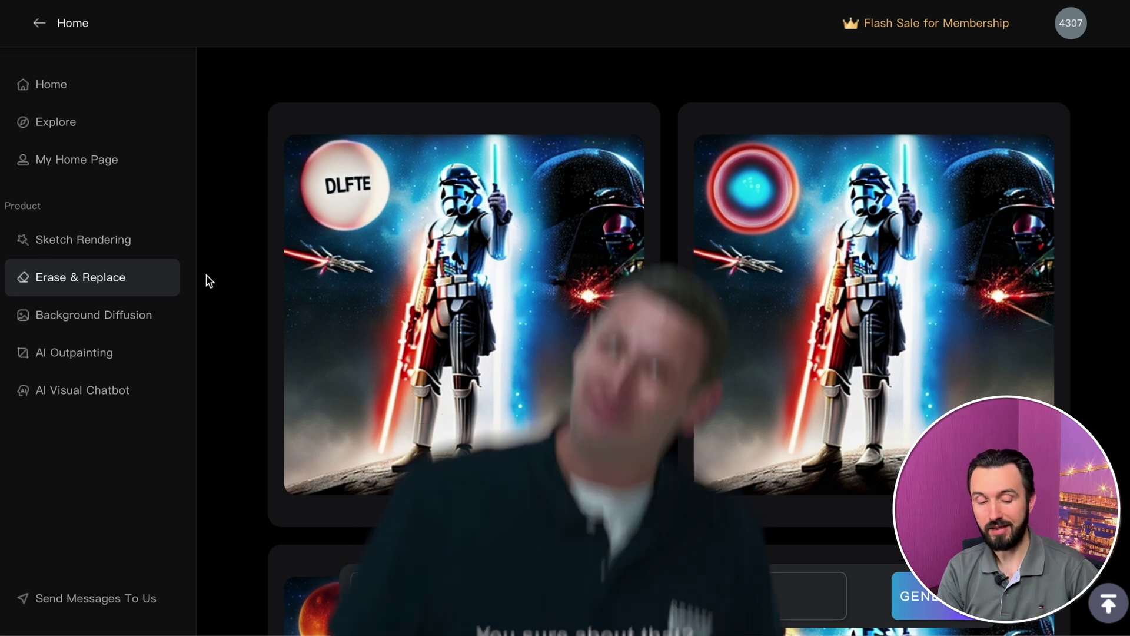
double_click(375, 590)
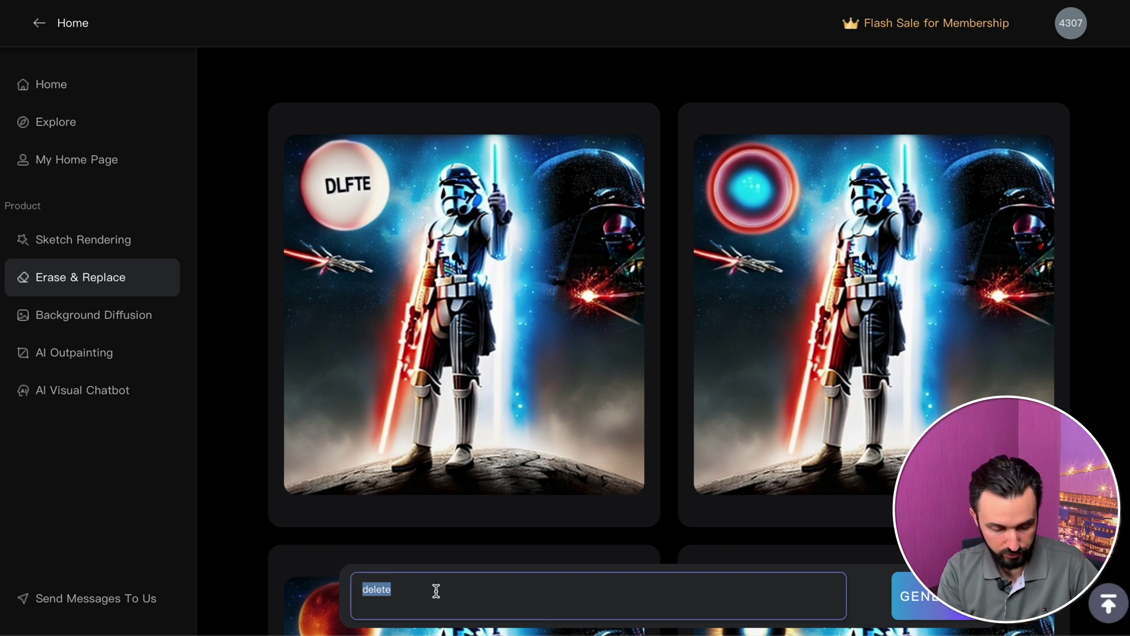
type("bkue sky")
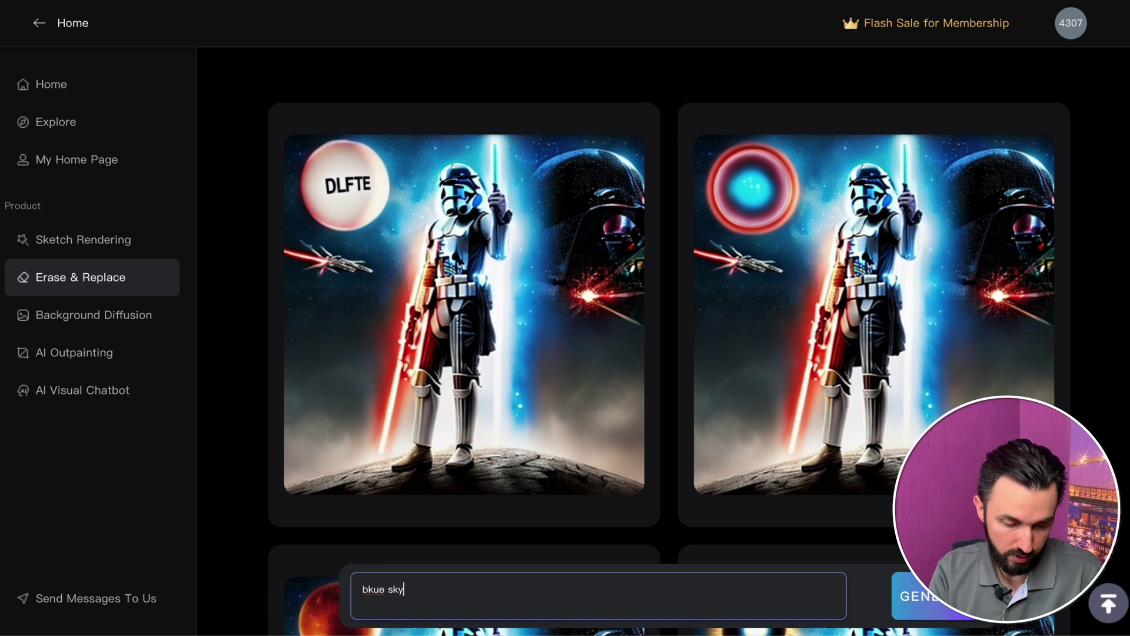
key("BackSpace")
type("l")
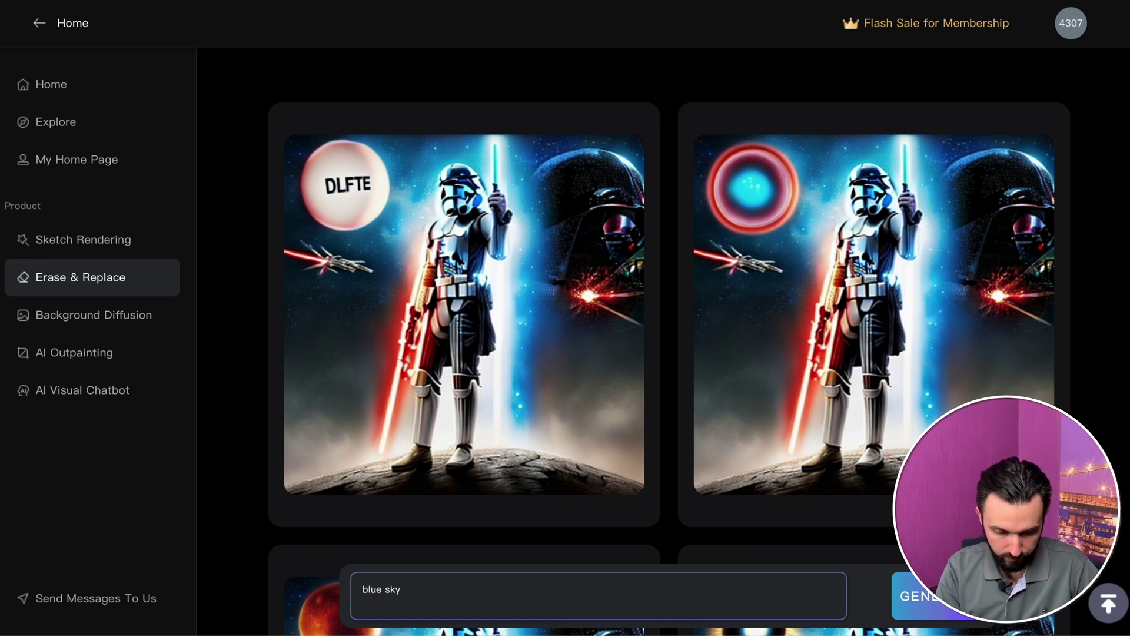
scroll(668, 200, "up", 6)
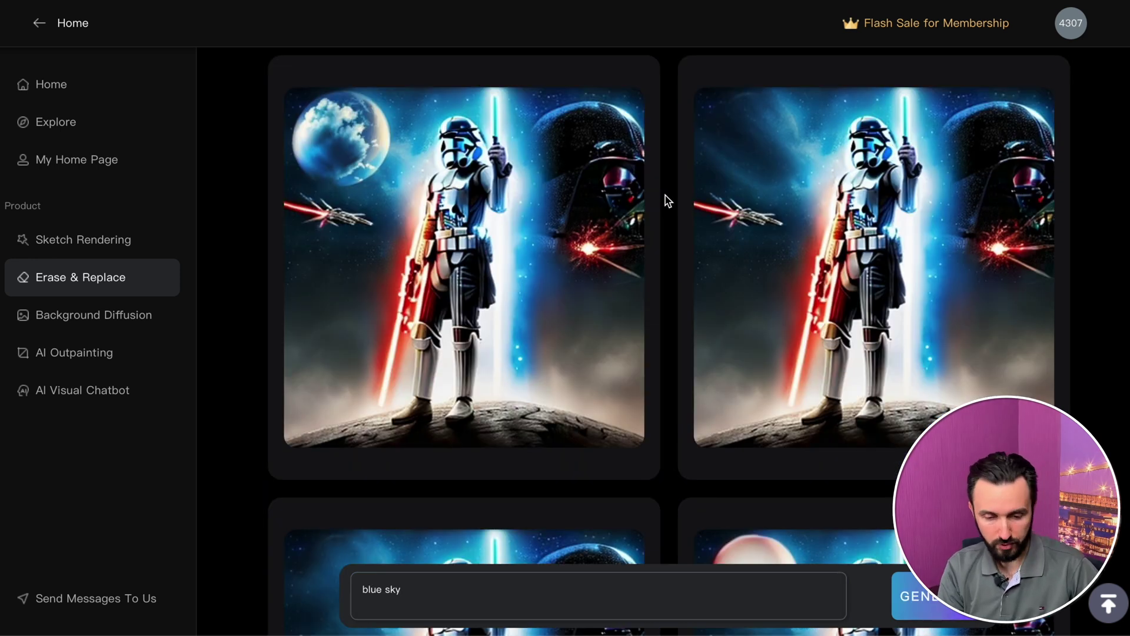
Compare the blue sky results and show the first image's Standard/Full Download menu
scroll(668, 200, "down", 1)
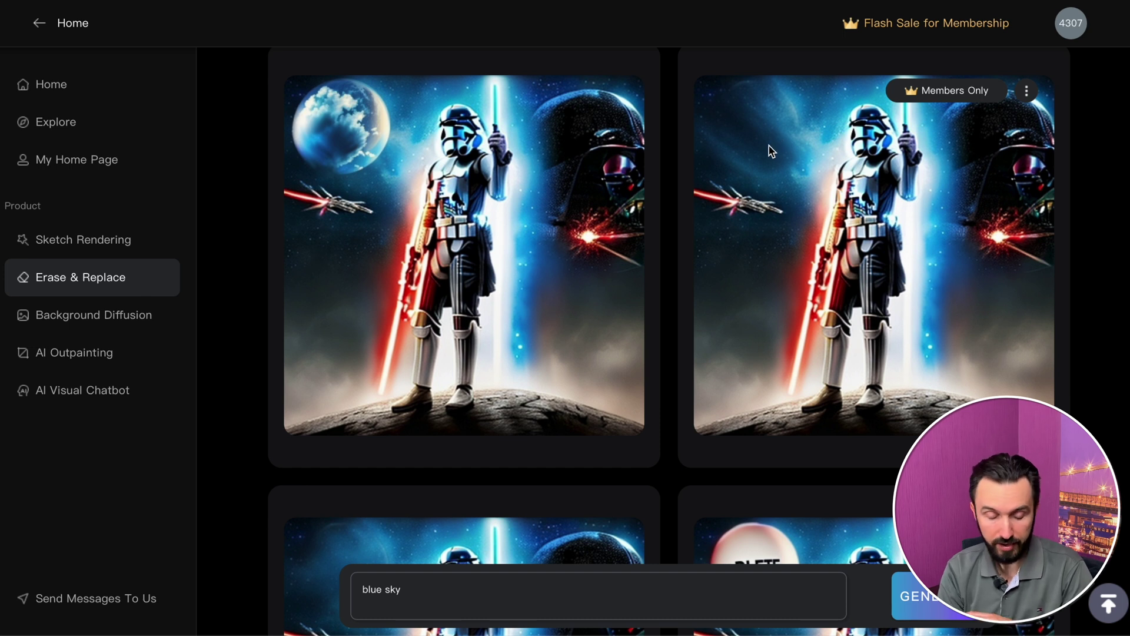
scroll(773, 151, "down", 5)
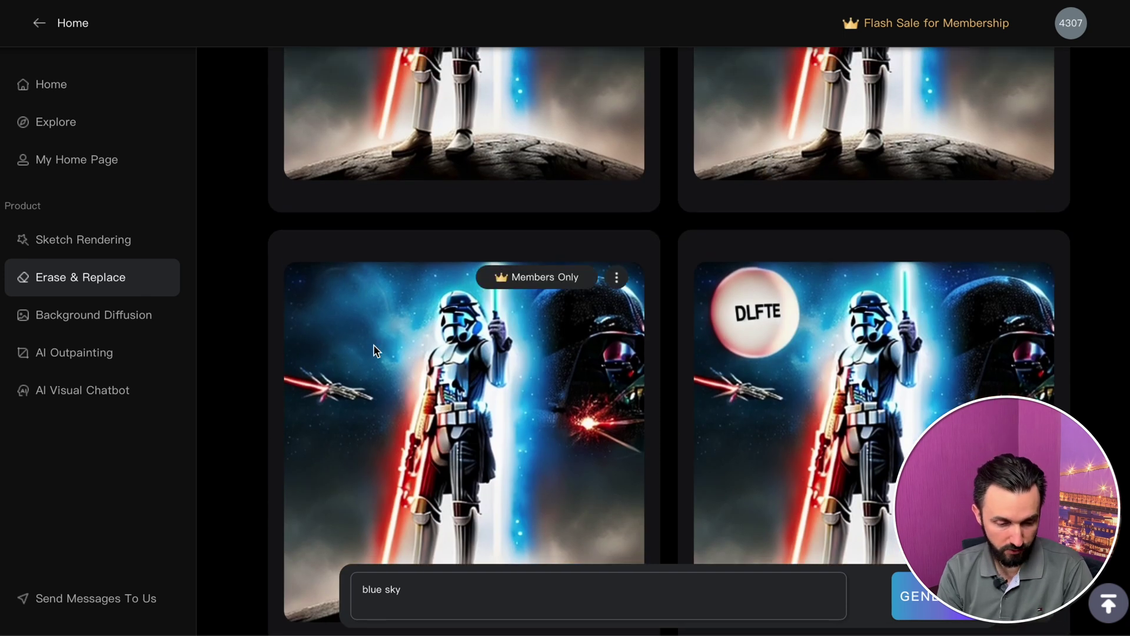
scroll(373, 347, "down", 1)
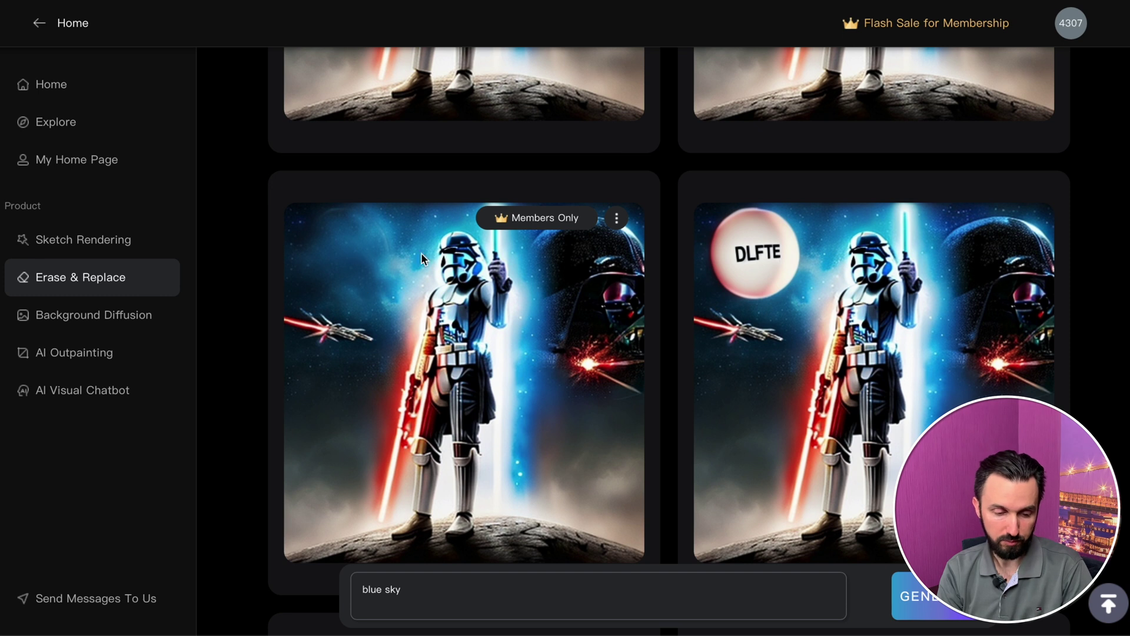
scroll(669, 282, "up", 6)
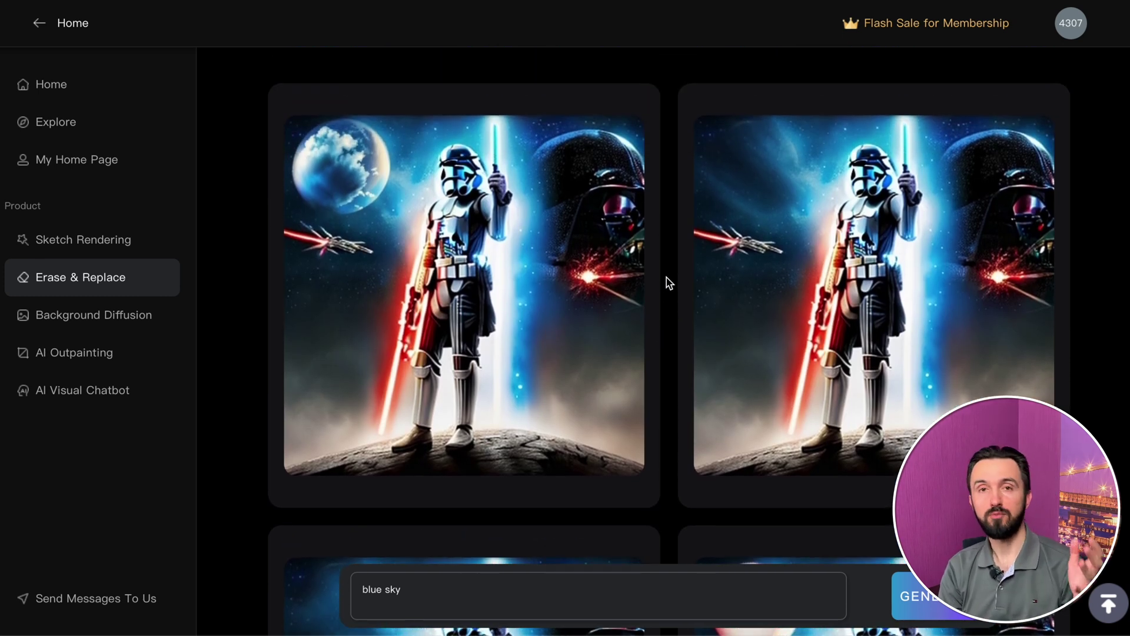
scroll(655, 147, "up", 1)
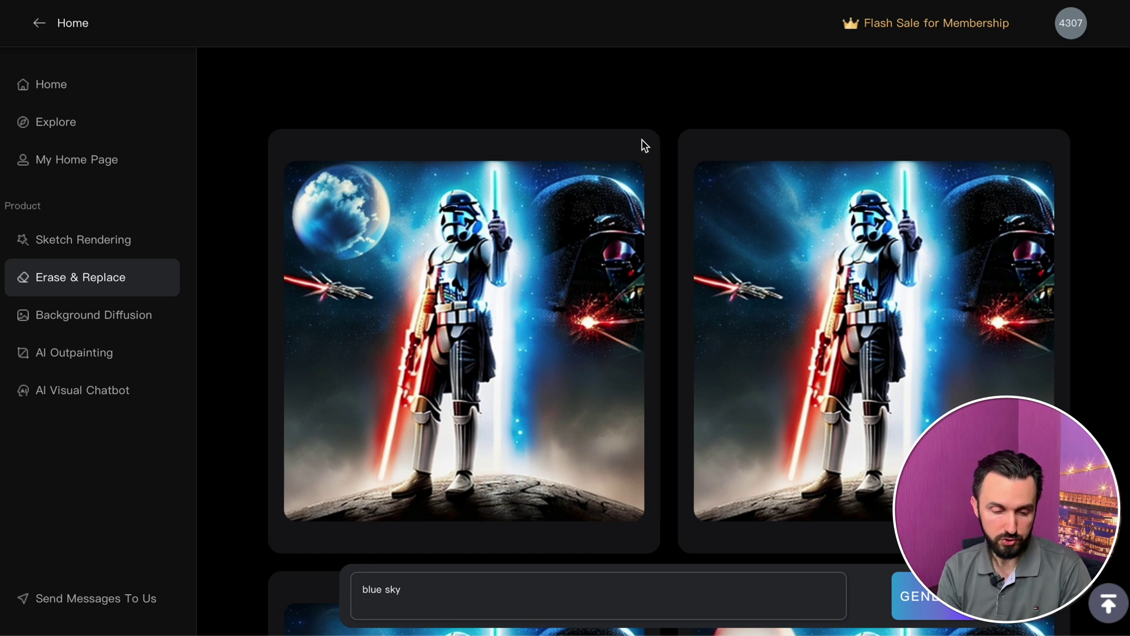
mouse_move(586, 183)
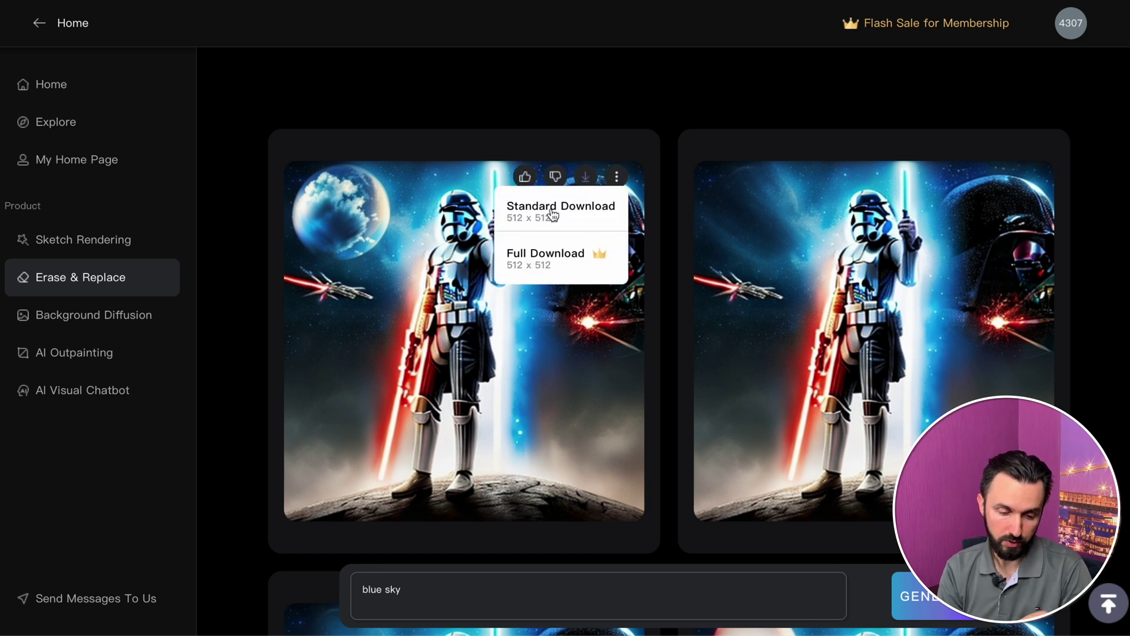
Choose Full Download for the first blue sky result, opening the membership page
left_click(582, 264)
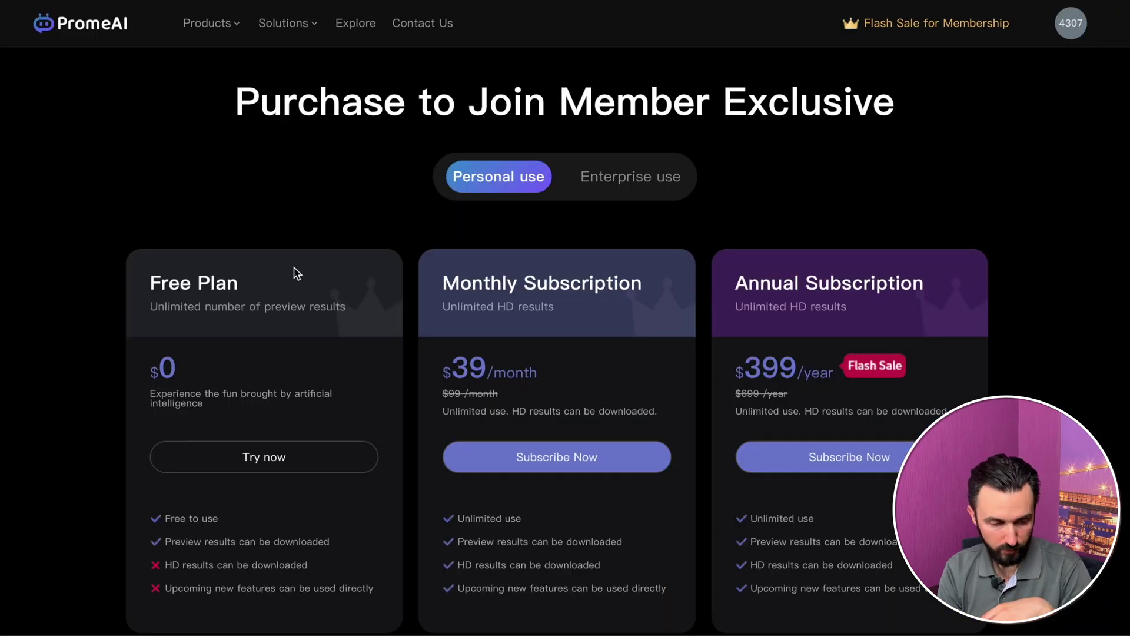